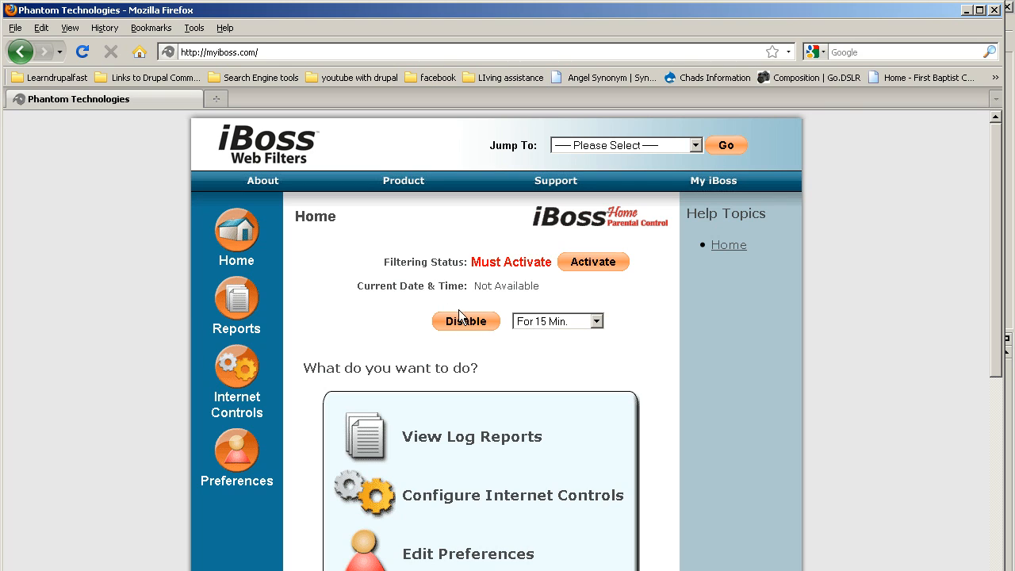
left_click(590, 321)
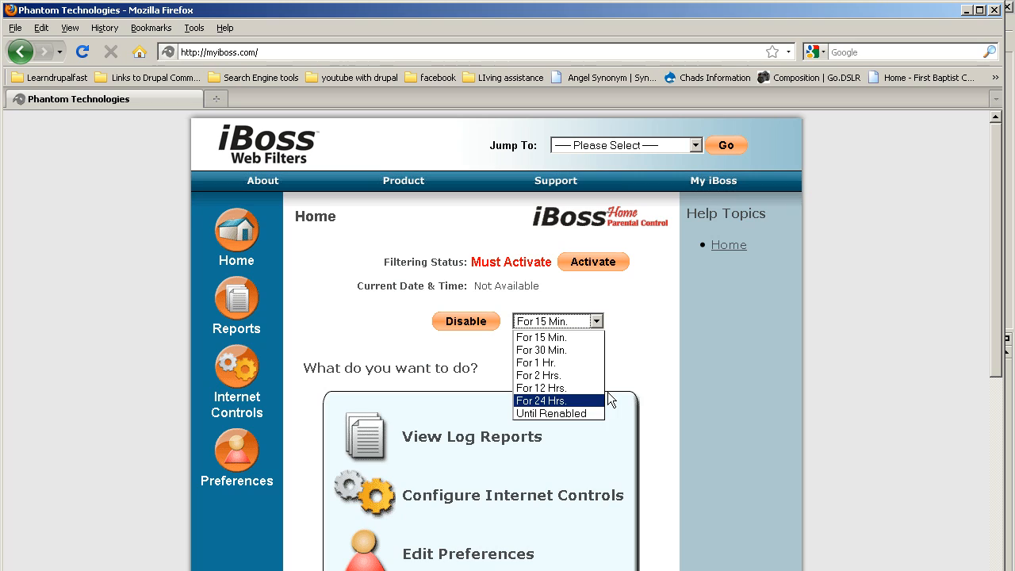
left_click(624, 351)
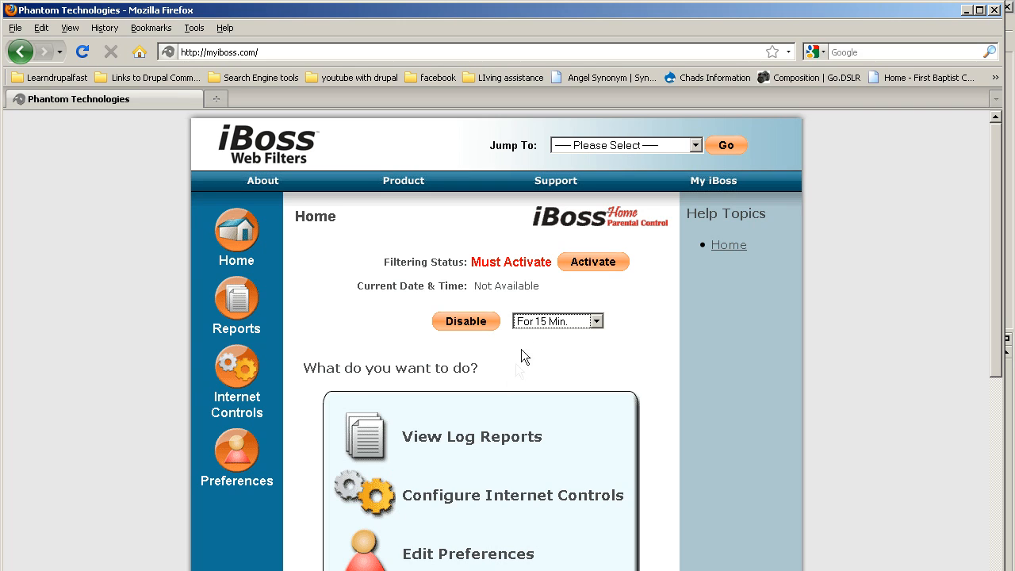
scroll(524, 344, "down", 3)
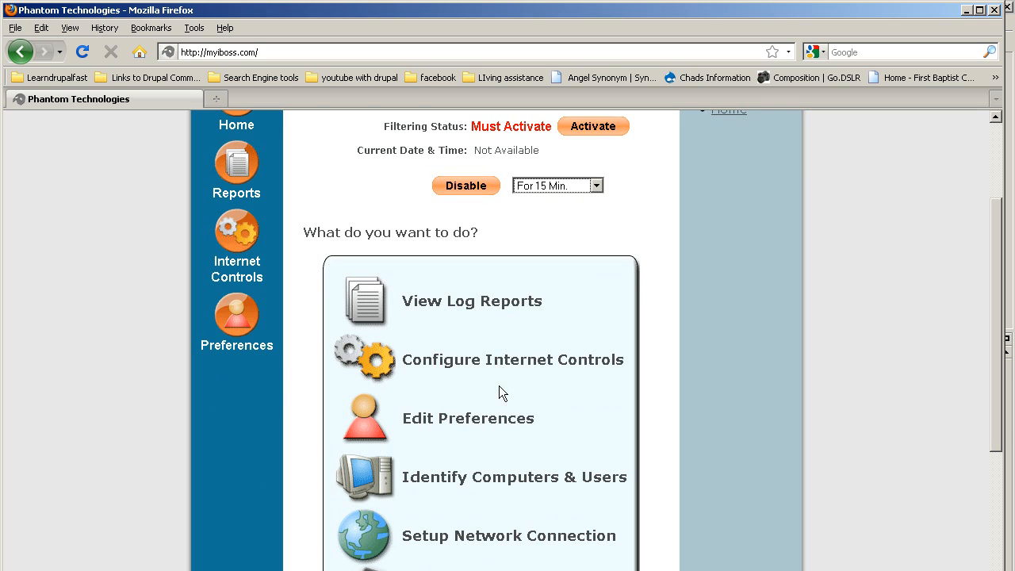
Step: Review the empty Web Usage, Violation and Tamper logs in the log reports, then go back
left_click(465, 308)
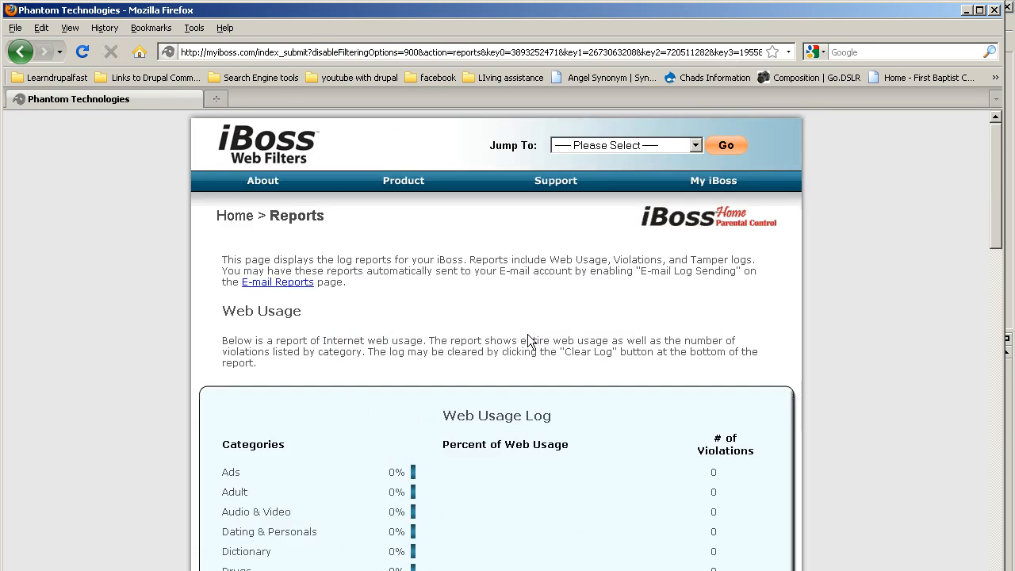
scroll(573, 389, "down", 5)
scroll(556, 387, "up", 4)
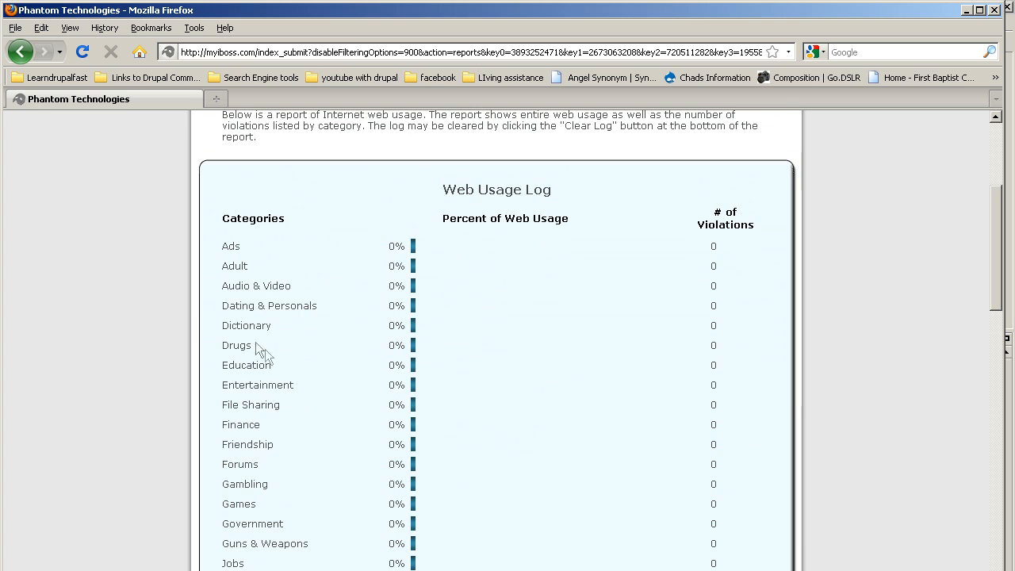
scroll(309, 317, "down", 10)
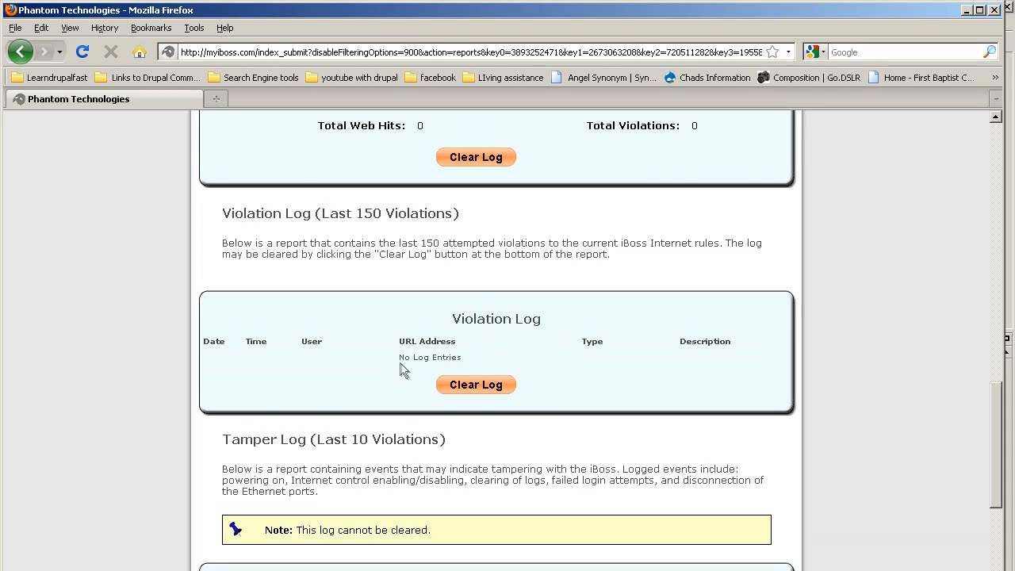
scroll(404, 331, "up", 10)
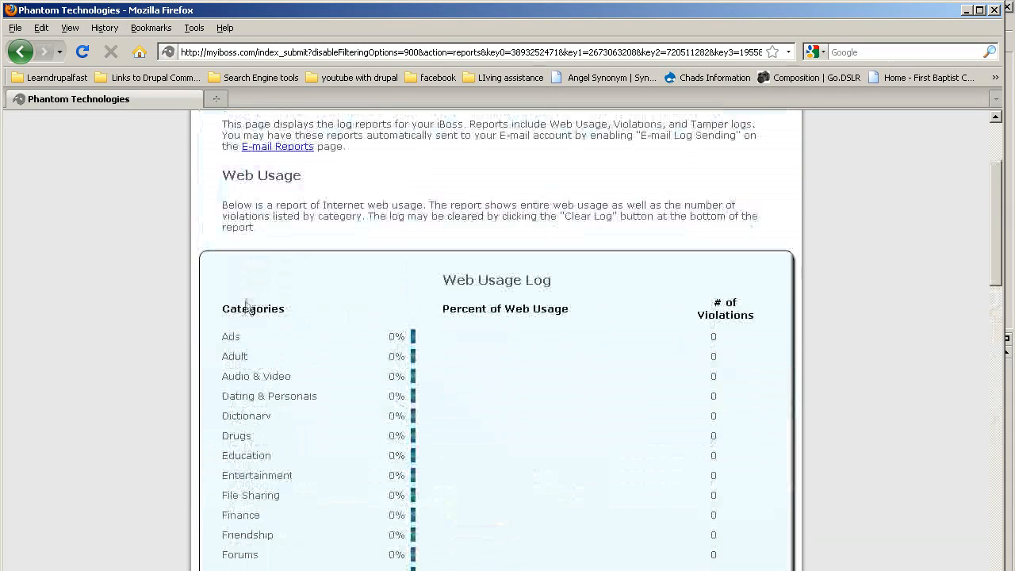
scroll(428, 367, "down", 6)
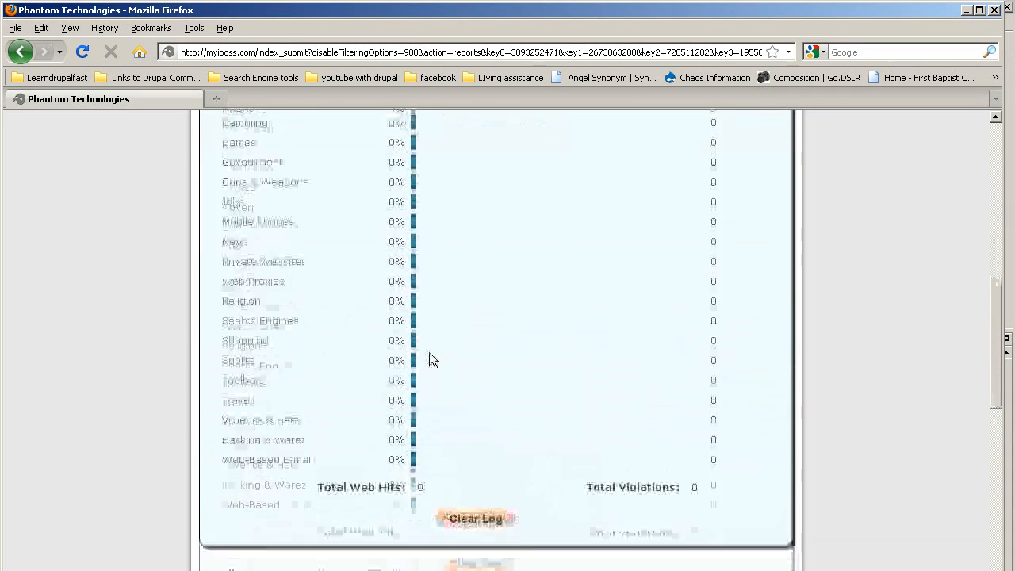
scroll(429, 360, "down", 4)
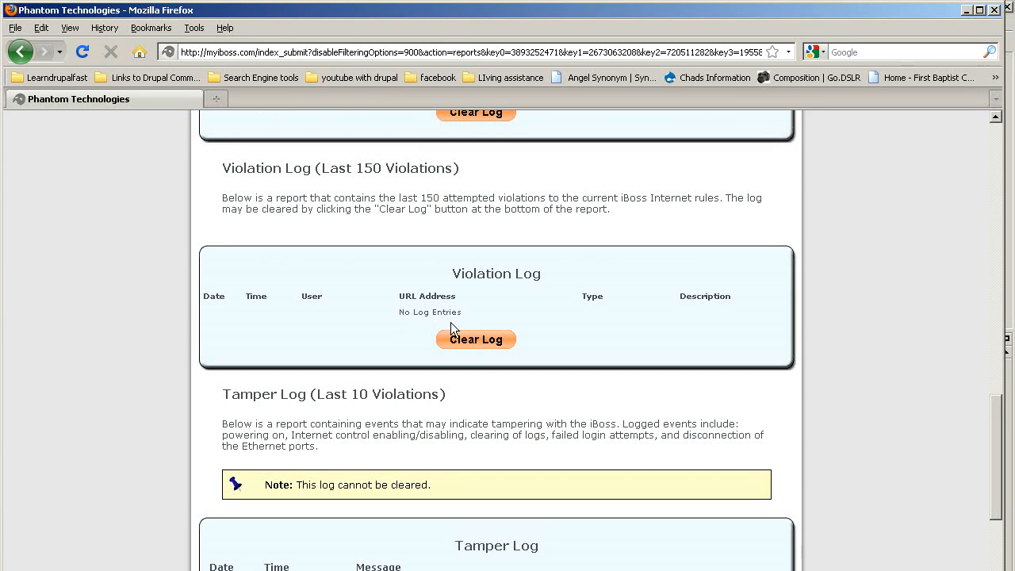
scroll(449, 324, "down", 5)
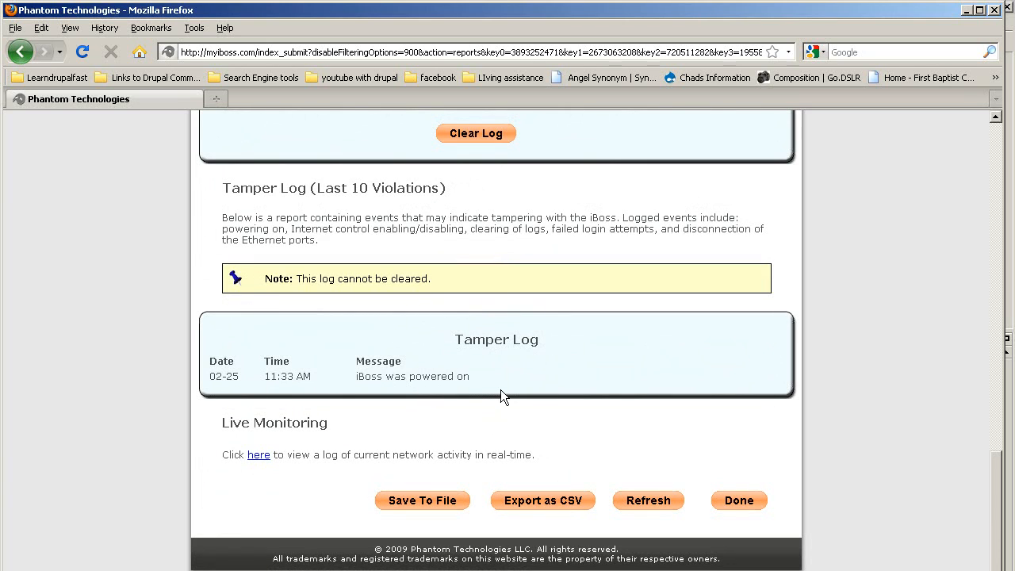
scroll(503, 380, "up", 4)
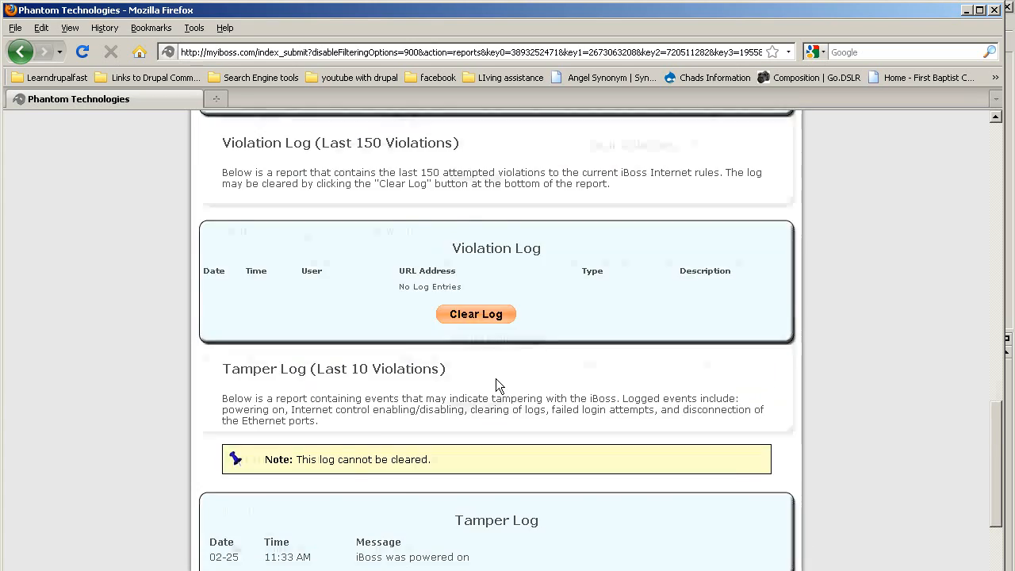
scroll(452, 444, "up", 12)
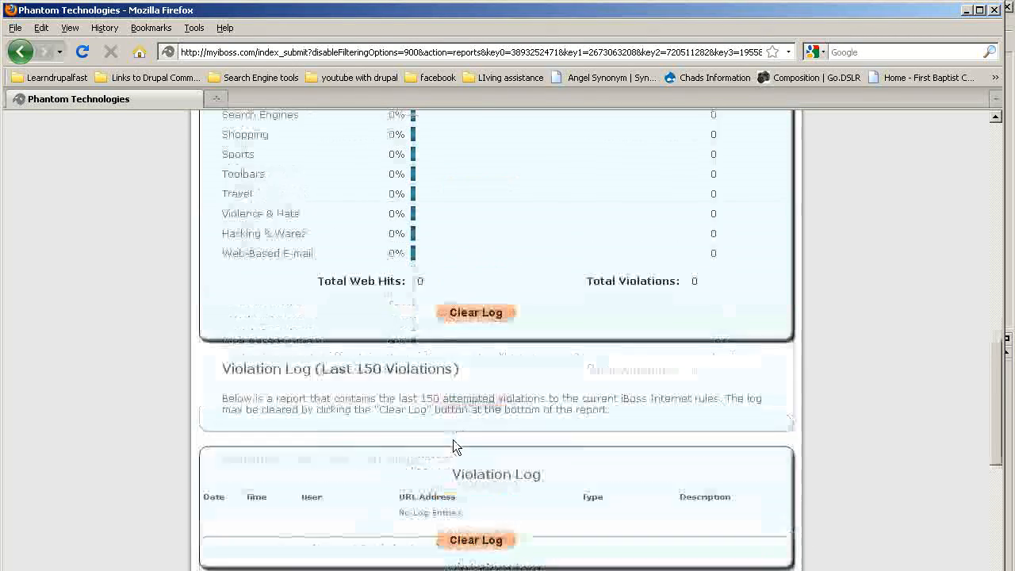
scroll(454, 441, "up", 10)
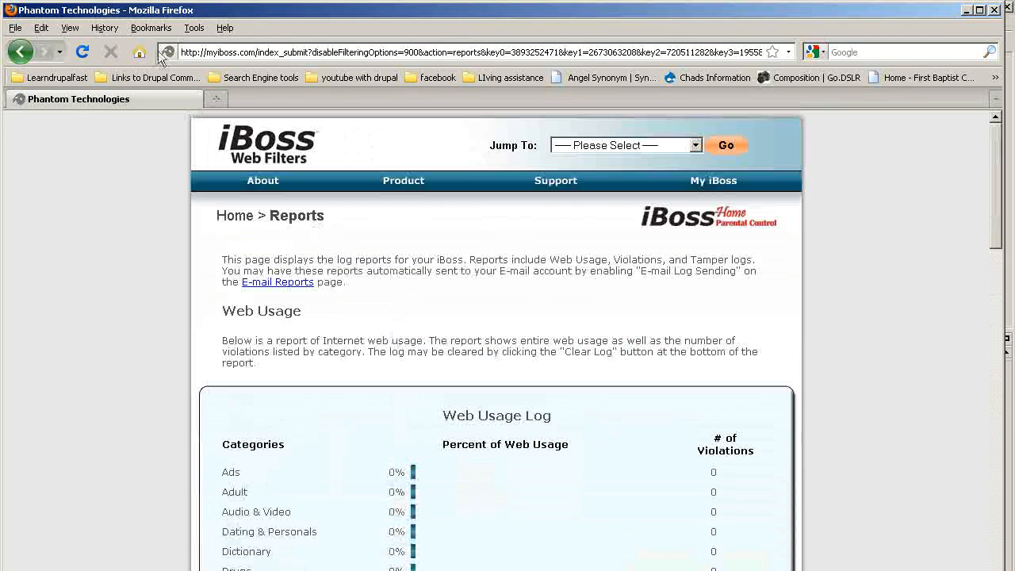
left_click(21, 52)
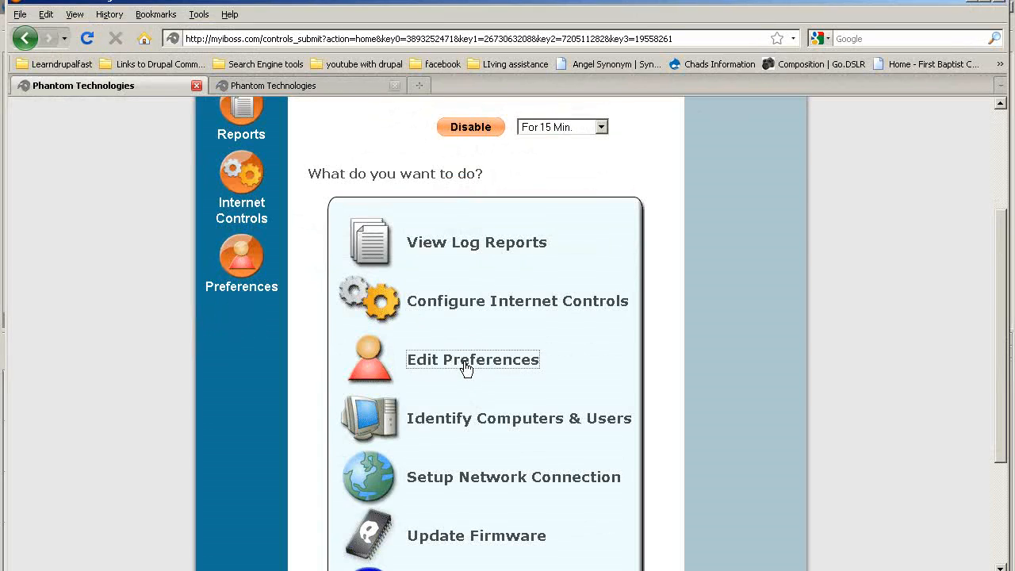
Step: Enter and confirm a new management password under Edit Preferences
left_click(466, 366)
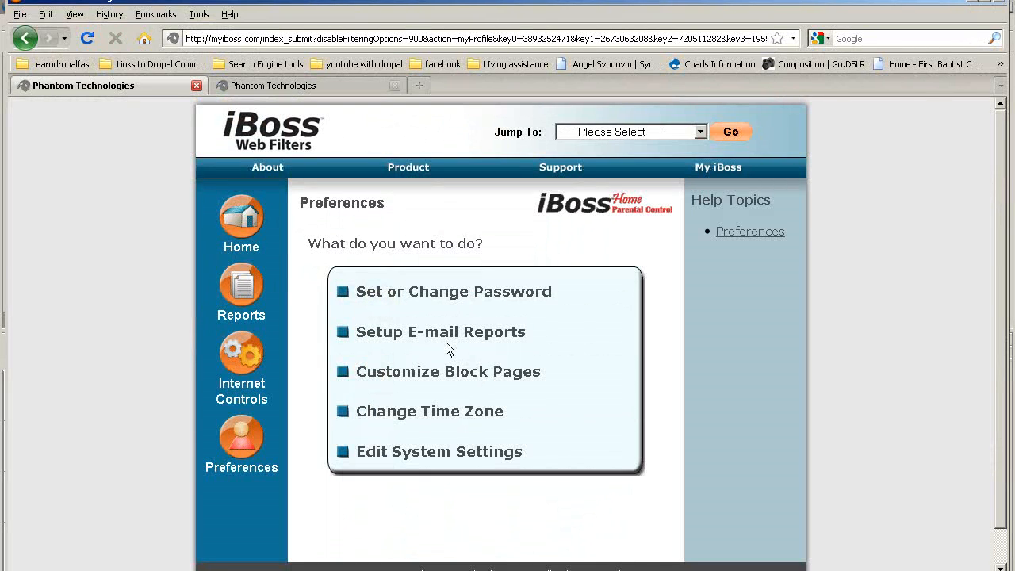
left_click(456, 293)
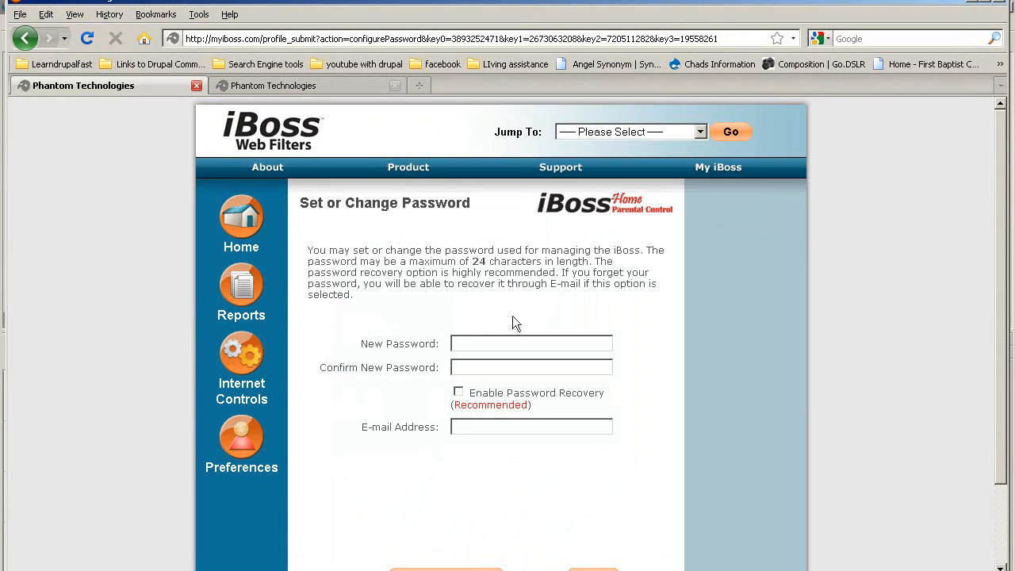
left_click(465, 344)
type("••••••••••••")
left_click(469, 363)
type("••••••••••••••••")
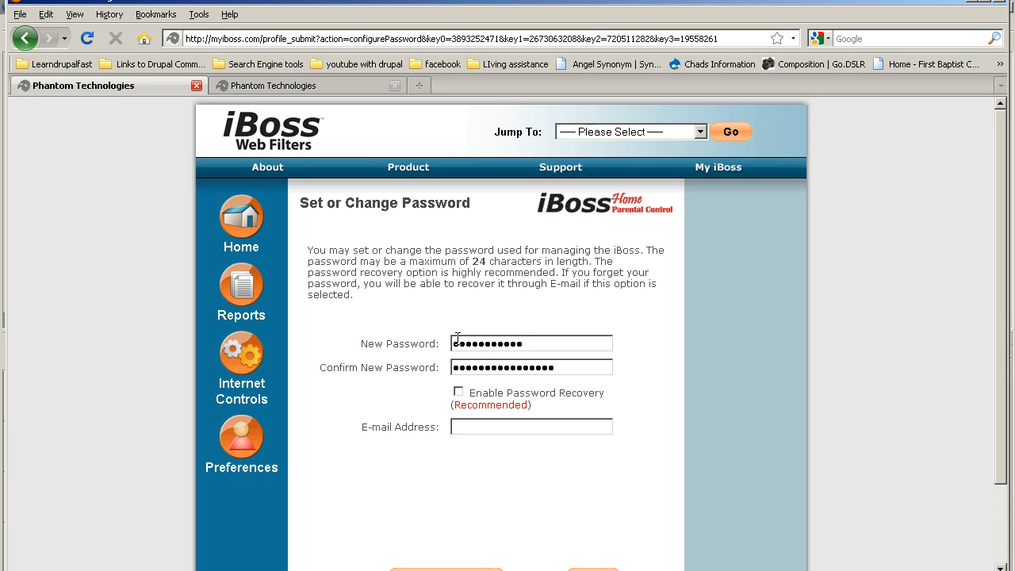
left_click_drag(523, 369, 582, 362)
key("BackSpace")
Step: Enable password recovery with a recovery e-mail address and save the password settings
left_click(459, 391)
left_click(481, 424)
scroll(584, 425, "down", 3)
left_click(593, 483)
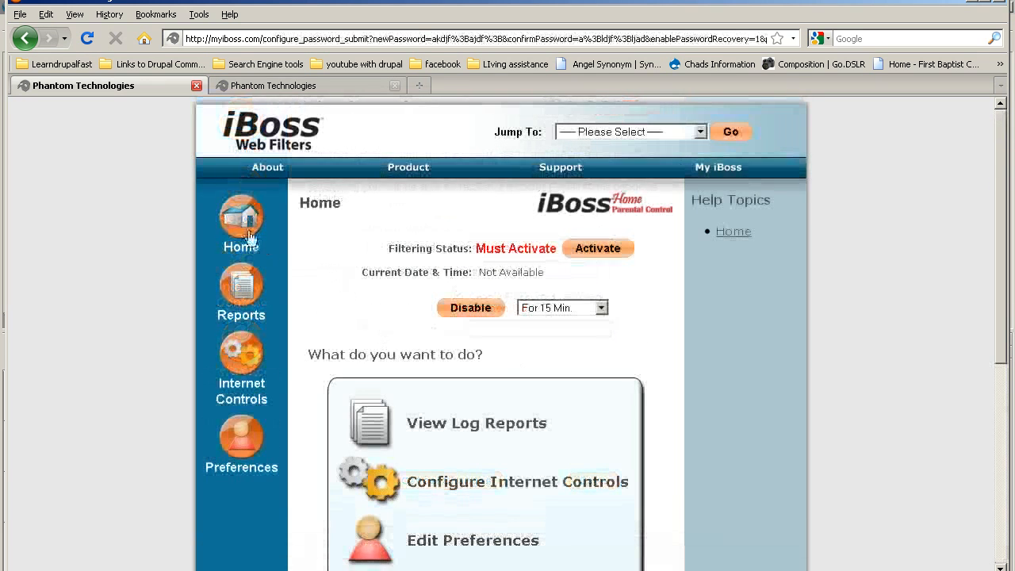
Step: Enable e-mailed report logs and enter the two recipients' e-mail addresses, separated by a semicolon
left_click(266, 235)
scroll(439, 401, "down", 2)
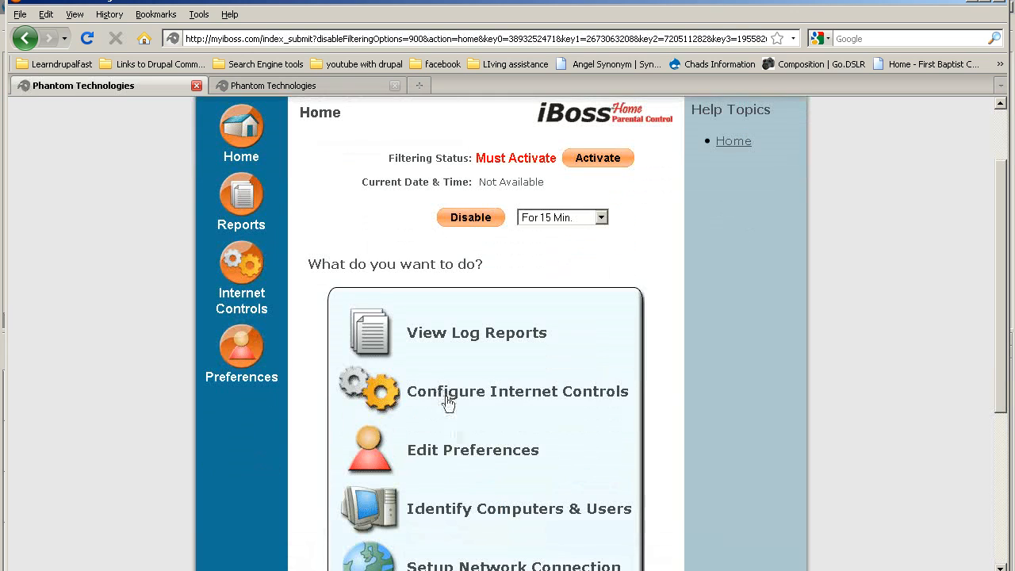
left_click(460, 453)
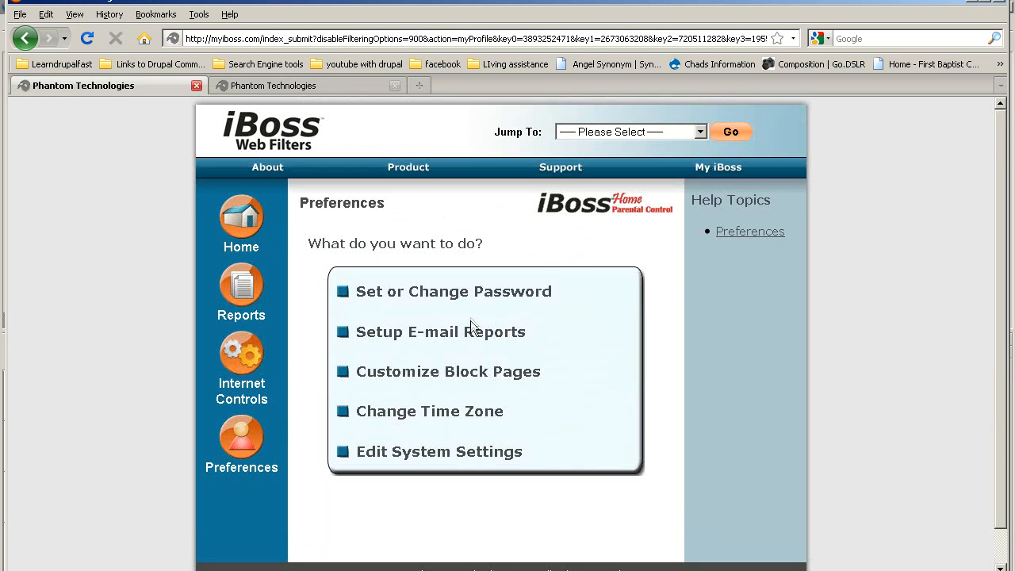
left_click(438, 331)
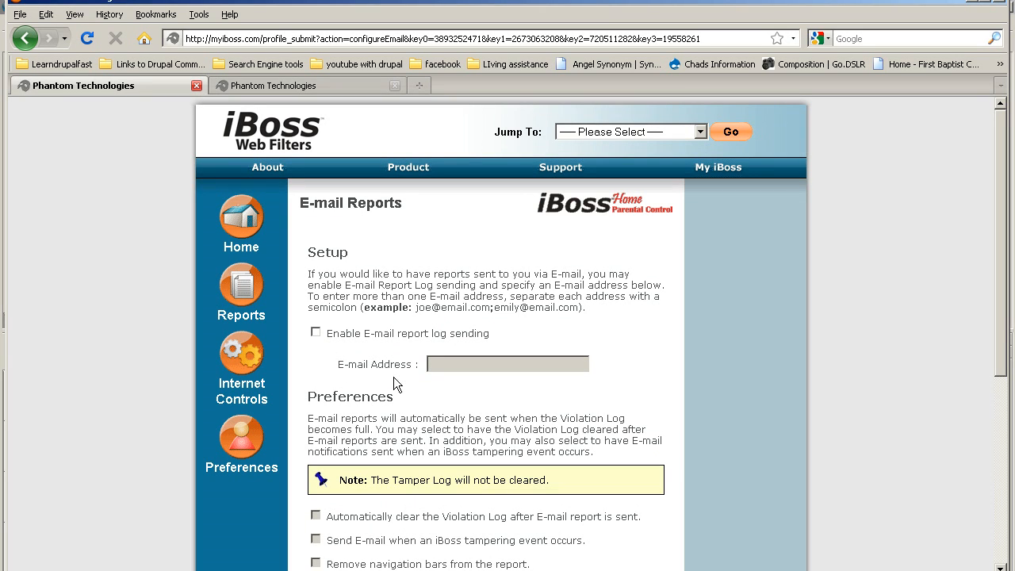
left_click(316, 334)
scroll(420, 356, "down", 1)
left_click(445, 323)
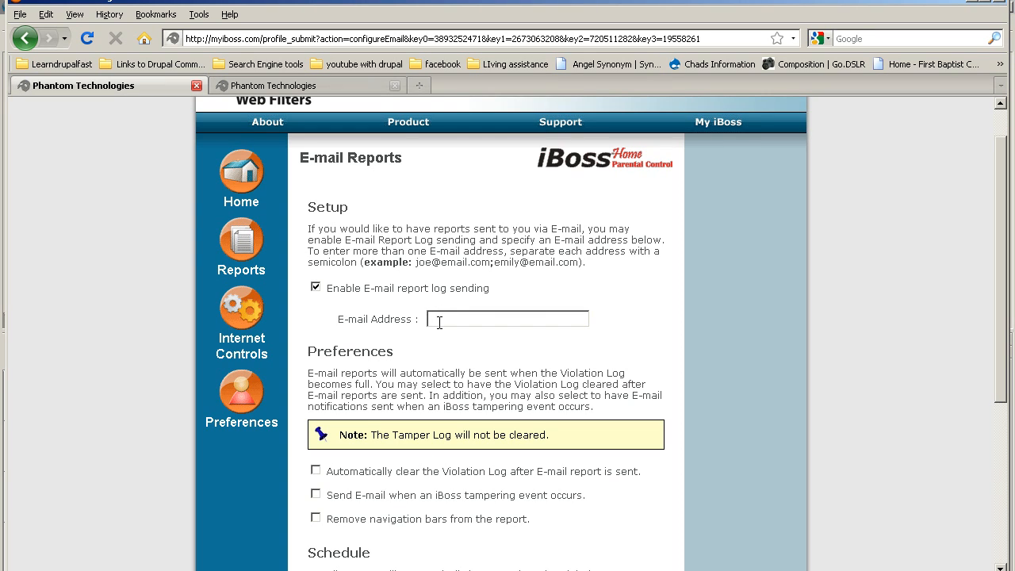
Step: Switch report sending to weekly and save the e-mail report settings
scroll(451, 325, "down", 4)
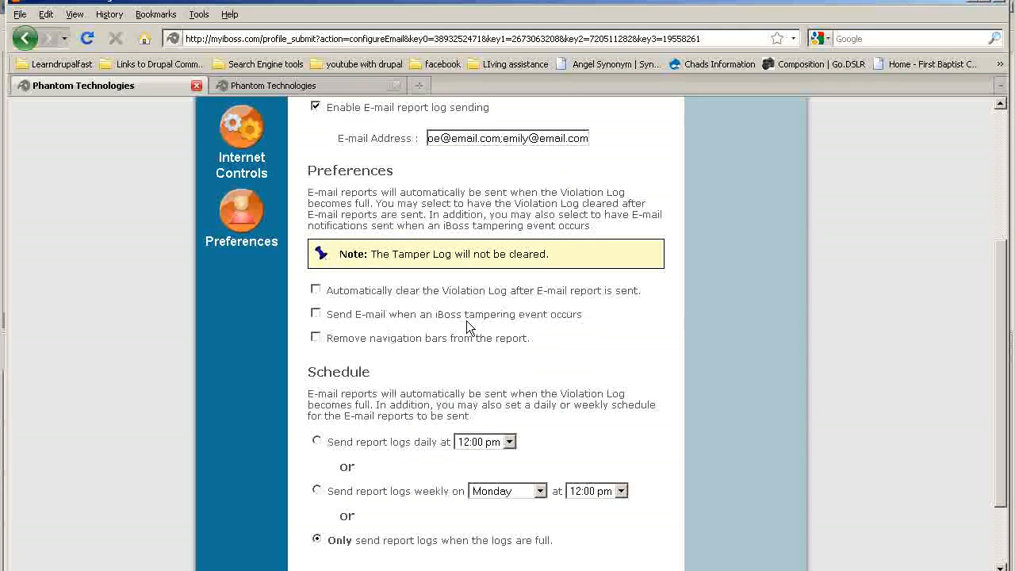
scroll(490, 297, "down", 2)
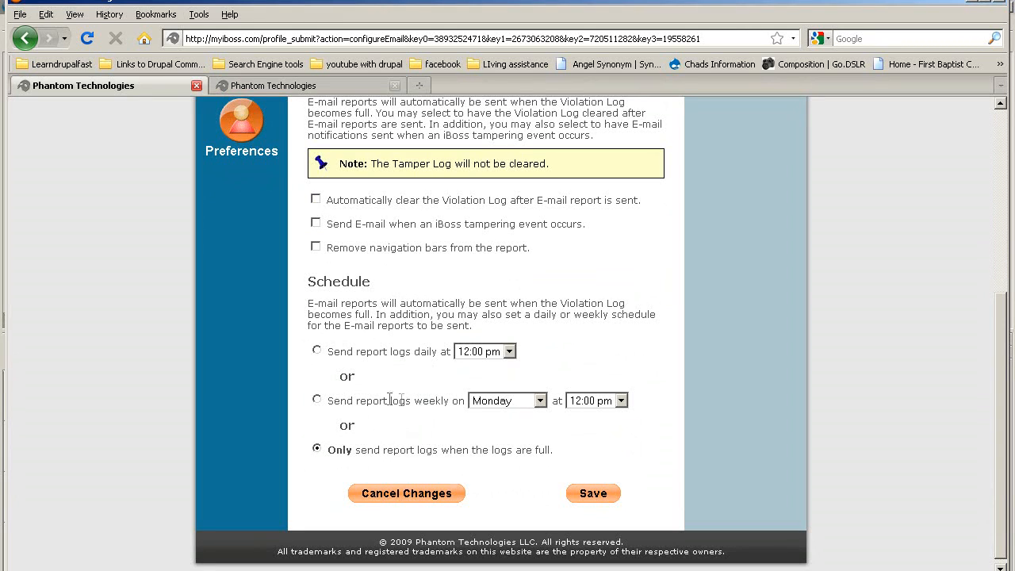
left_click(317, 401)
left_click(595, 495)
Step: Open the Computers page and scroll to the unidentified computer at 192.168.1.100
left_click(246, 234)
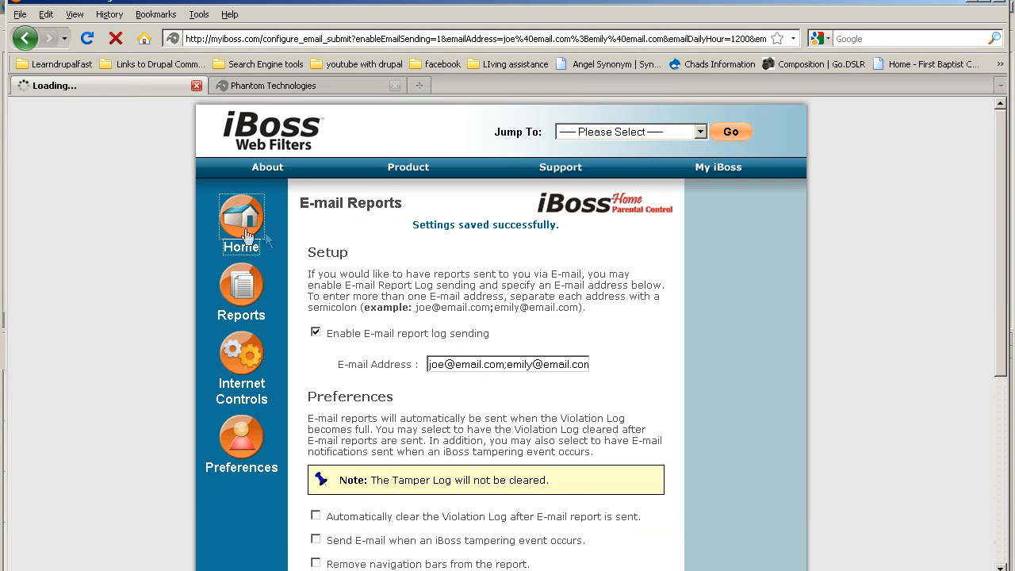
scroll(465, 450, "down", 3)
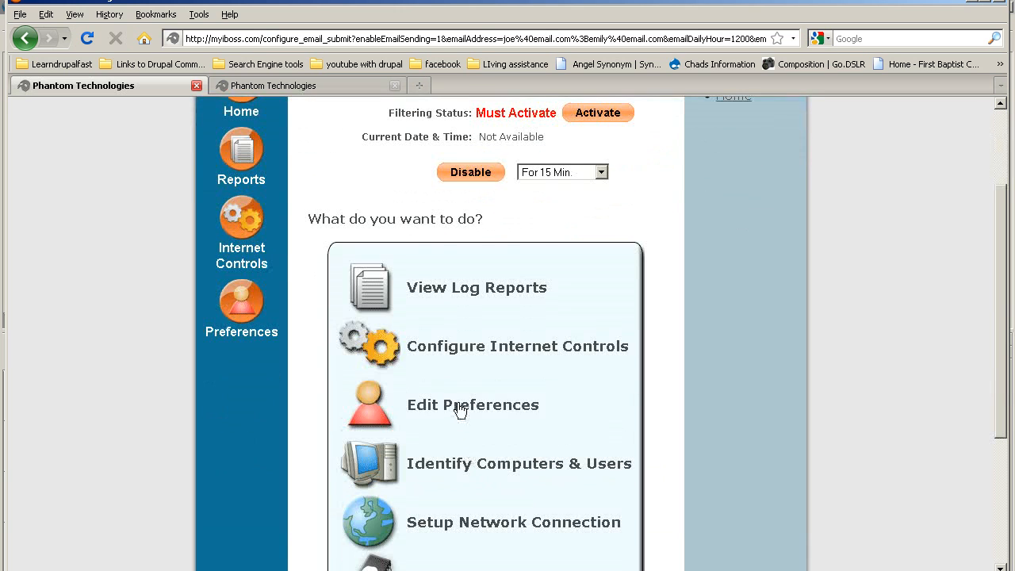
scroll(456, 408, "down", 3)
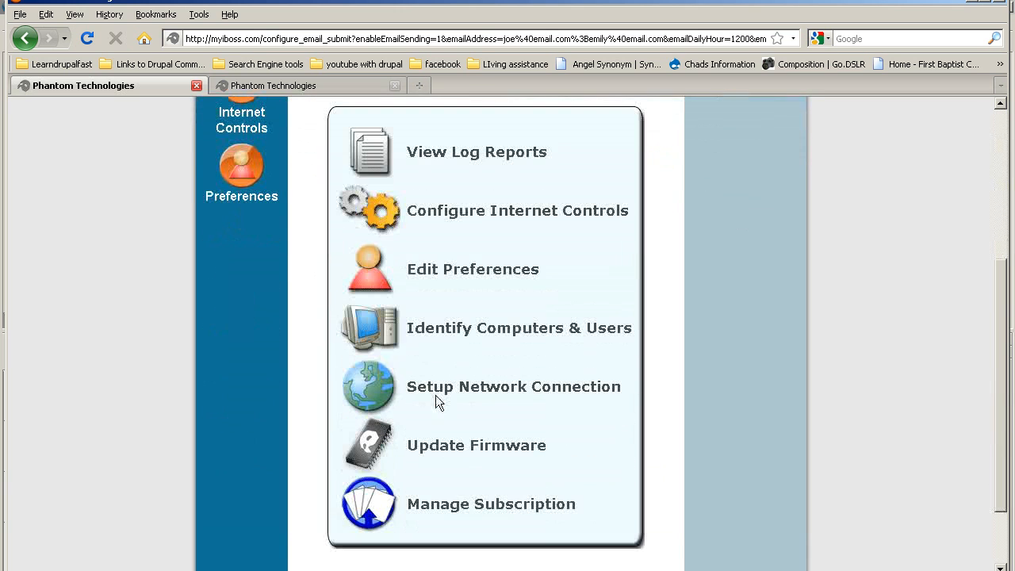
left_click(446, 331)
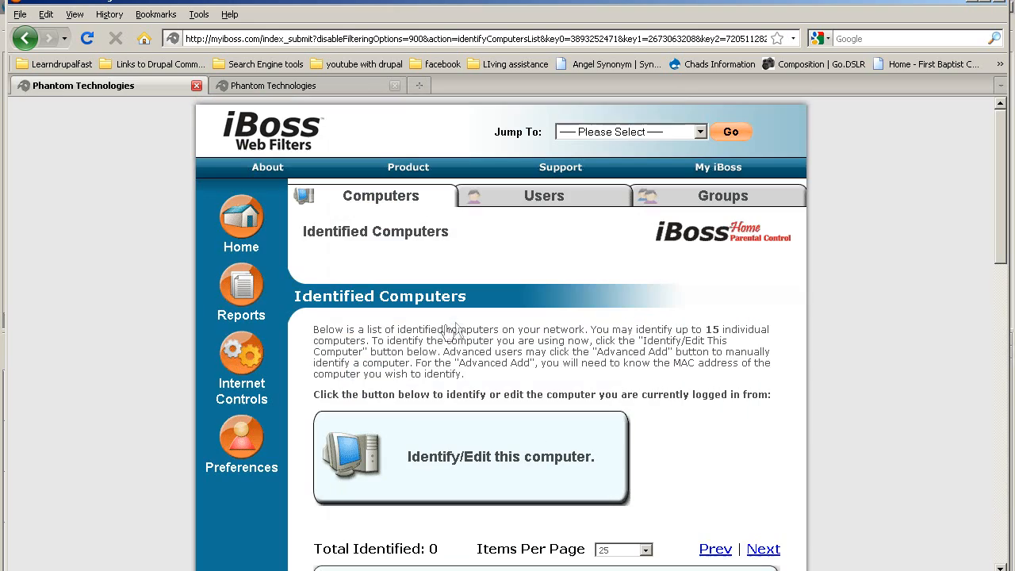
scroll(468, 333, "down", 3)
scroll(458, 336, "down", 1)
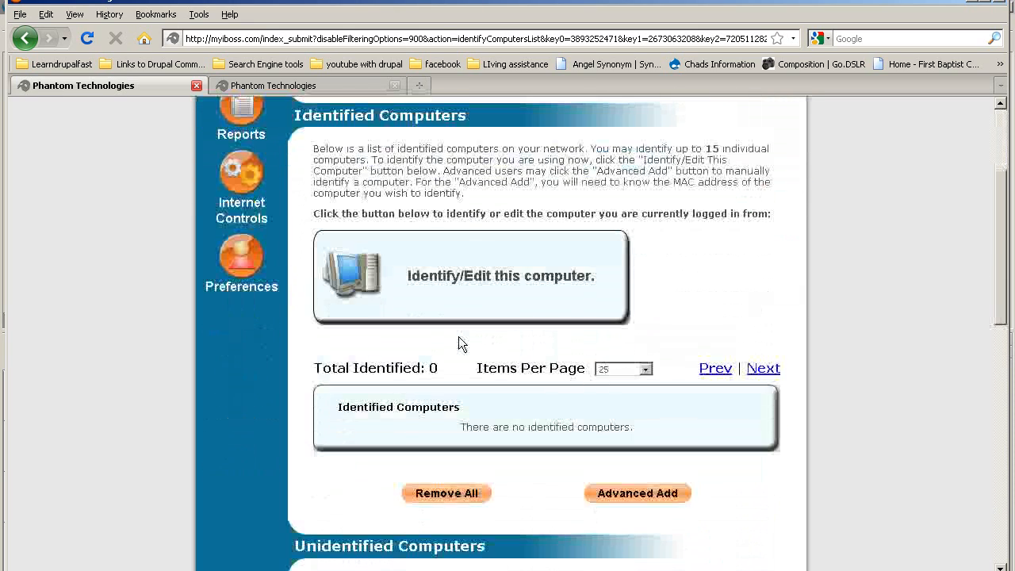
scroll(458, 336, "up", 3)
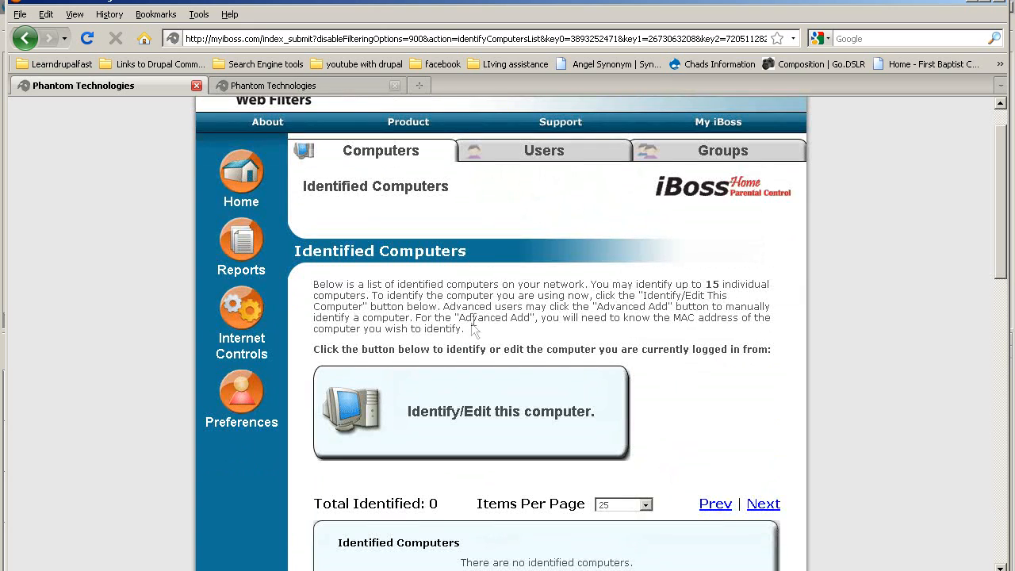
scroll(471, 322, "up", 1)
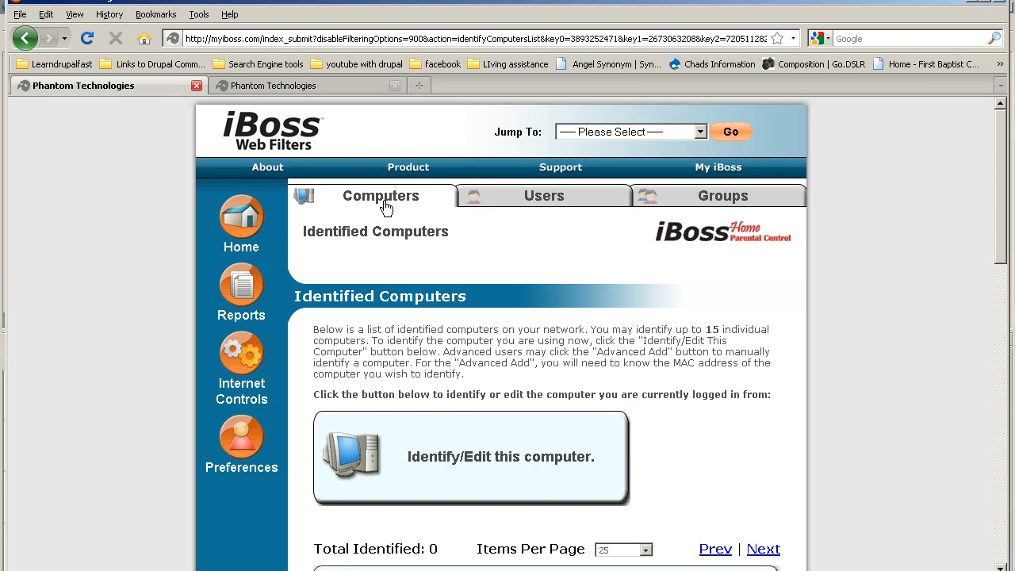
scroll(385, 208, "down", 9)
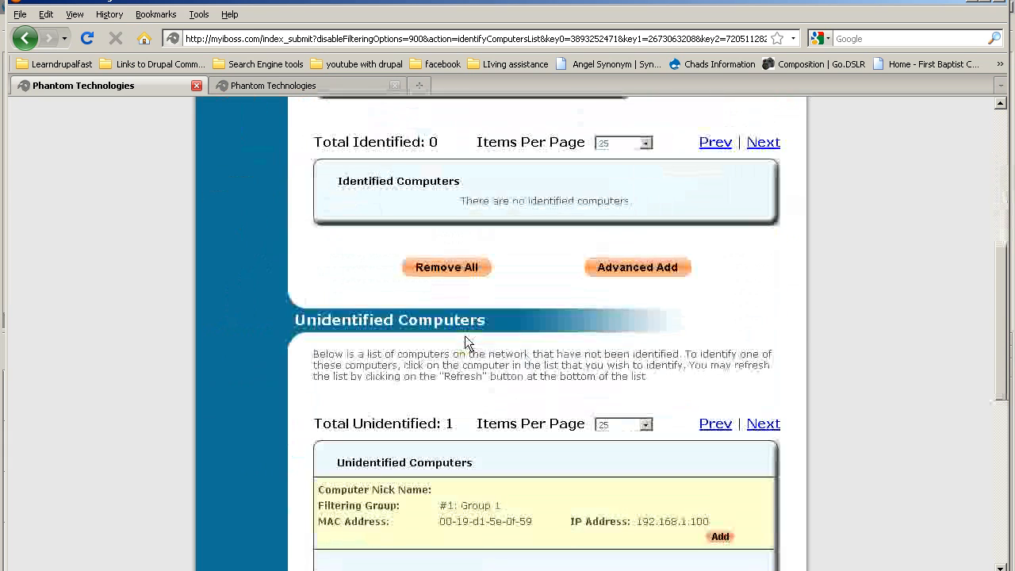
scroll(465, 335, "down", 2)
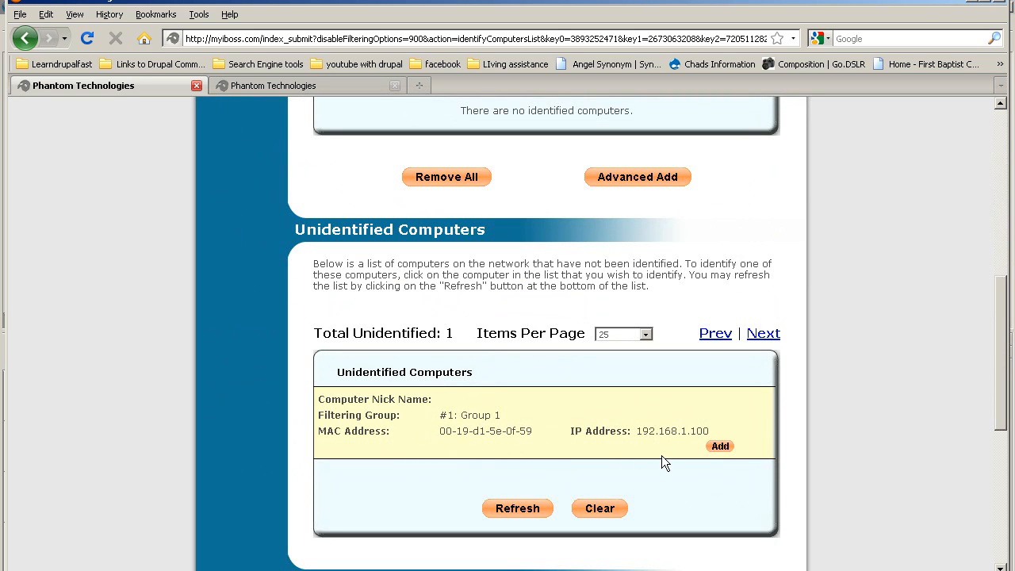
Step: Identify the unidentified computer with the child's computer nickname, keeping Group 1 filtering rules
left_click(720, 447)
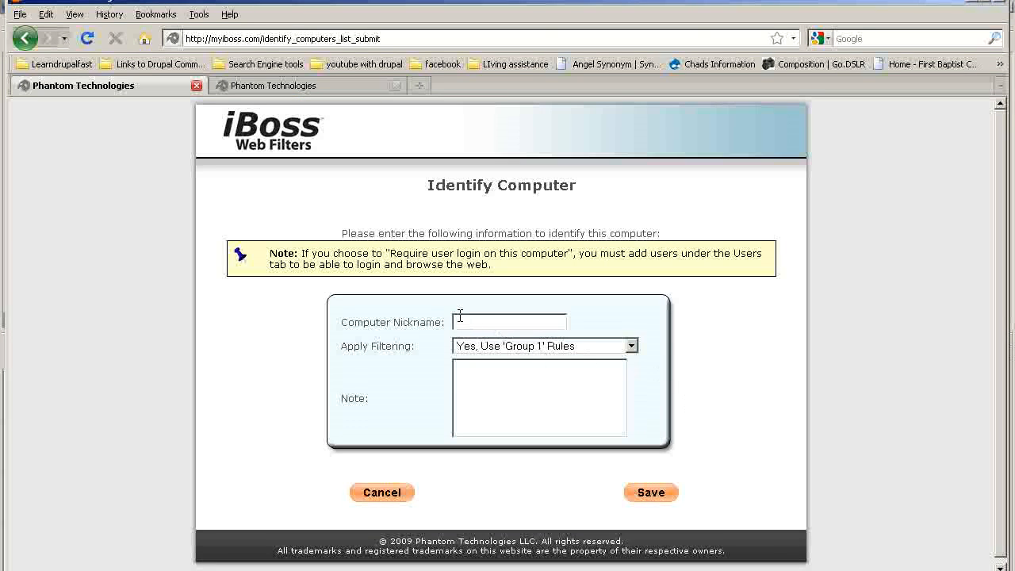
type("Kids Computer")
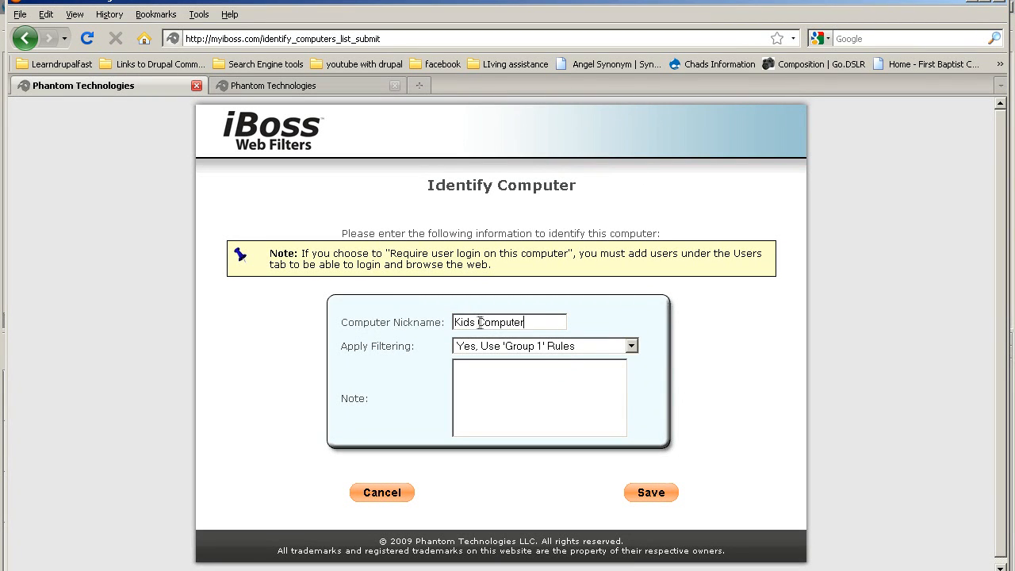
left_click_drag(476, 323, 451, 323)
type("Johnny")
key("BackSpace")
type("'s")
left_click(530, 347)
left_click(530, 362)
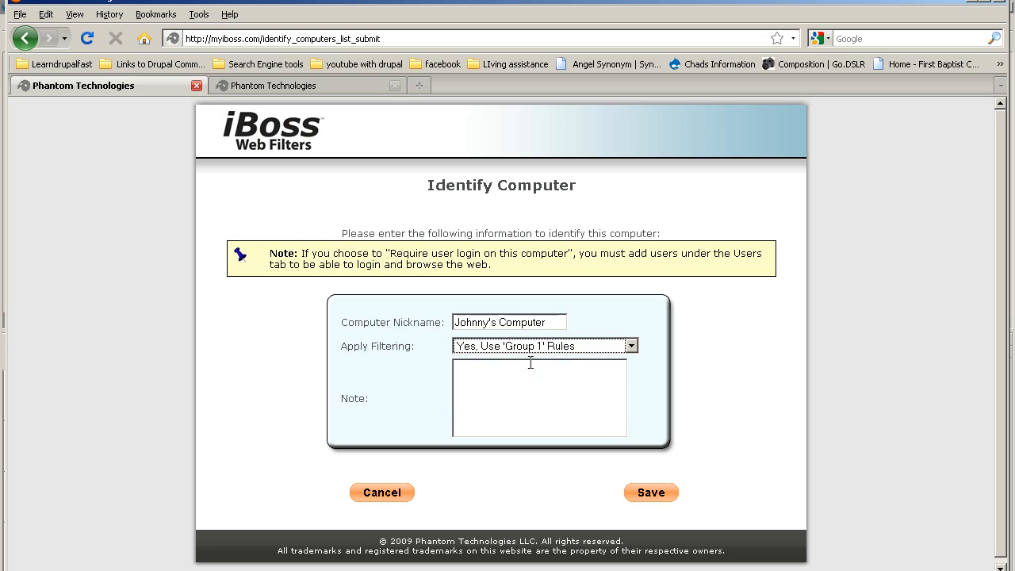
left_click(500, 398)
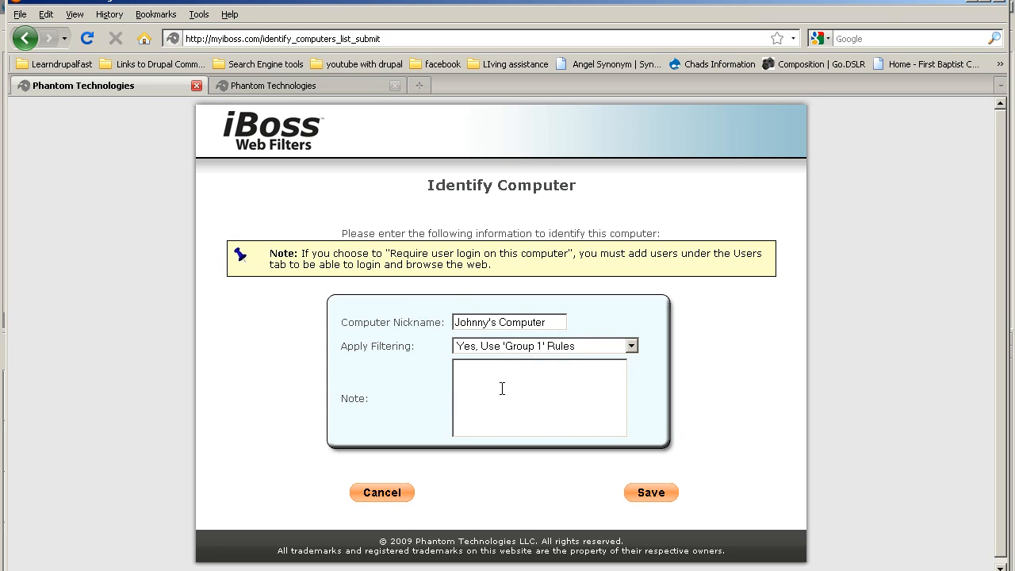
left_click(665, 494)
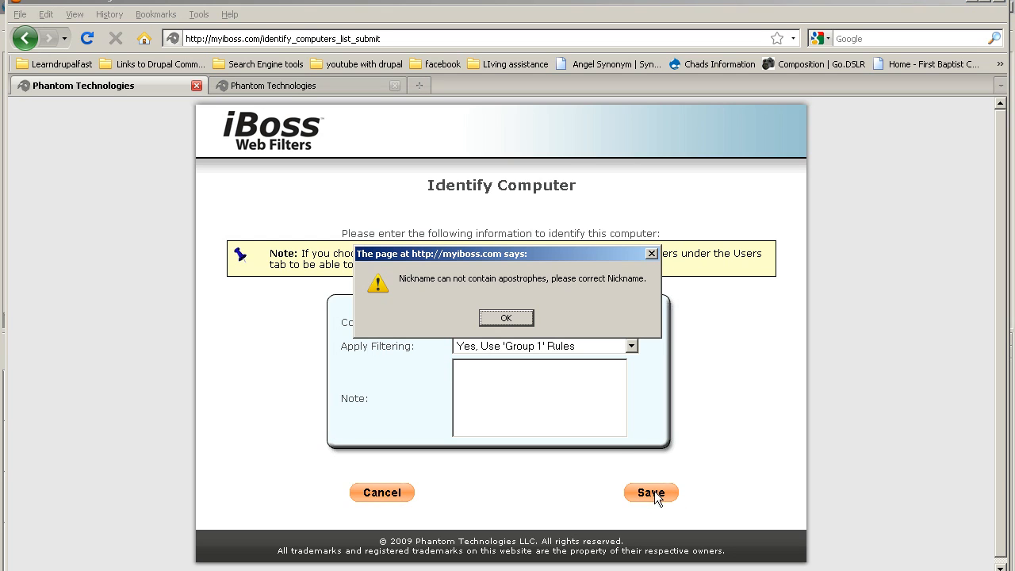
Step: Remove the apostrophe from the nickname after the warning and save the identification
left_click(513, 318)
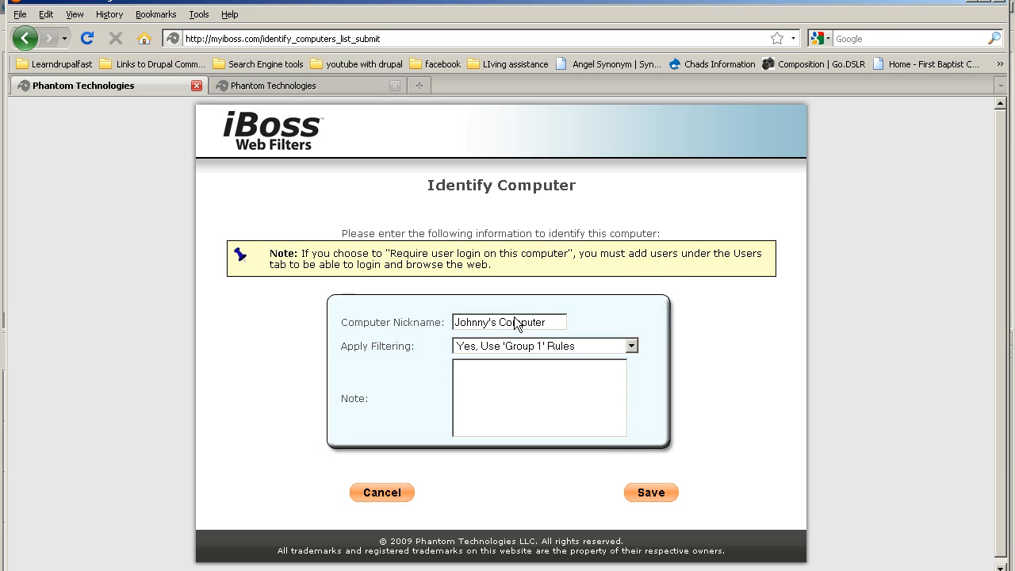
left_click(494, 322)
key("BackSpace")
left_click(650, 493)
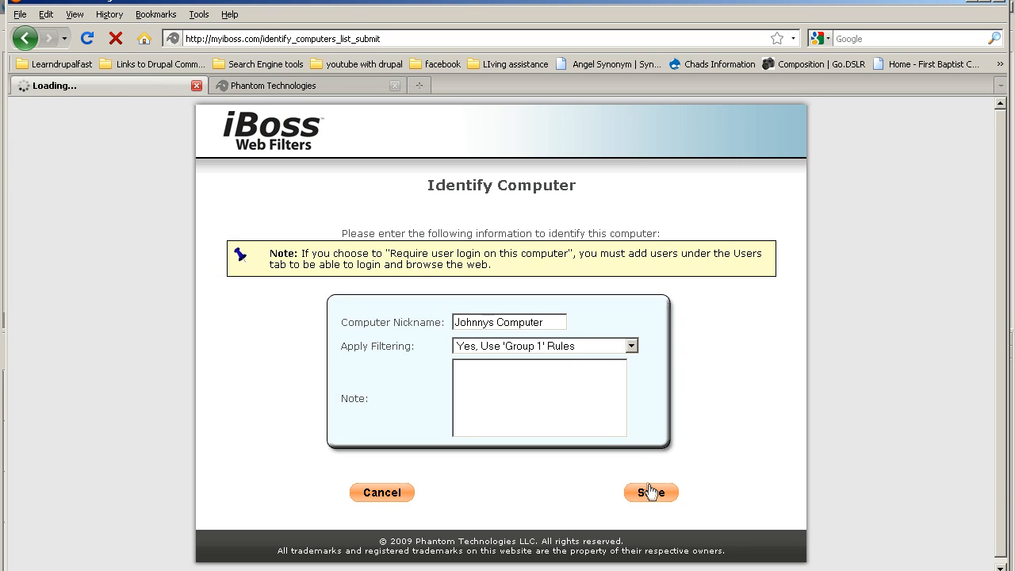
left_click(653, 376)
Step: Review the computer lists, highlighting the identified computer's Group 1 rule and IP 192.168.1.100
scroll(575, 383, "down", 5)
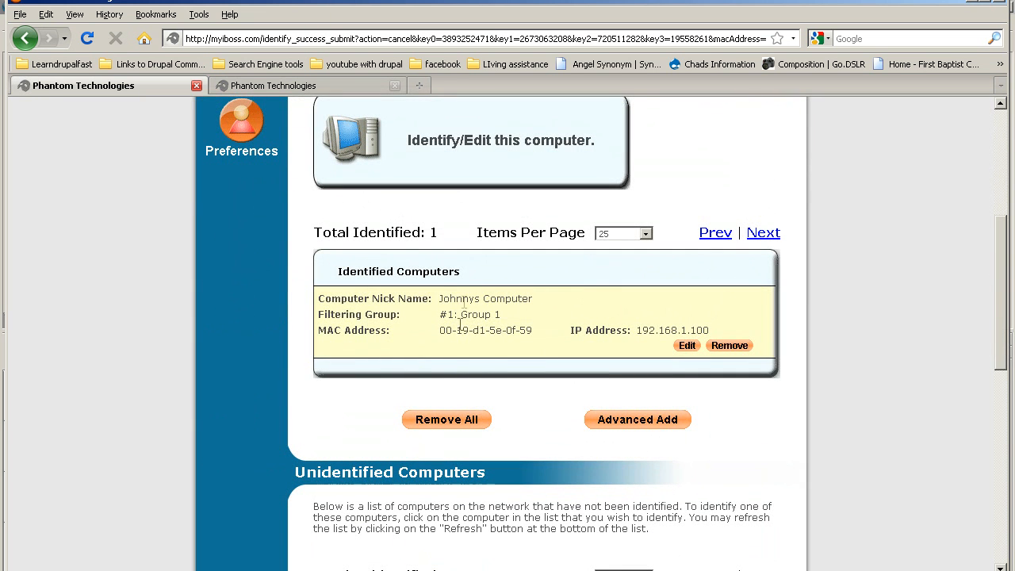
left_click_drag(461, 315, 539, 327)
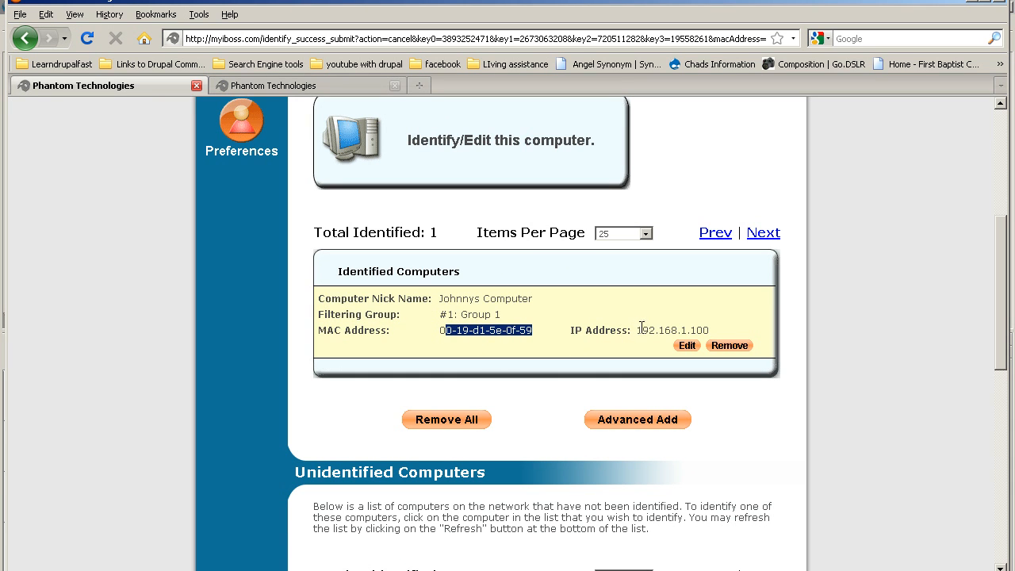
left_click_drag(637, 330, 748, 329)
scroll(639, 371, "down", 3)
scroll(638, 370, "down", 2)
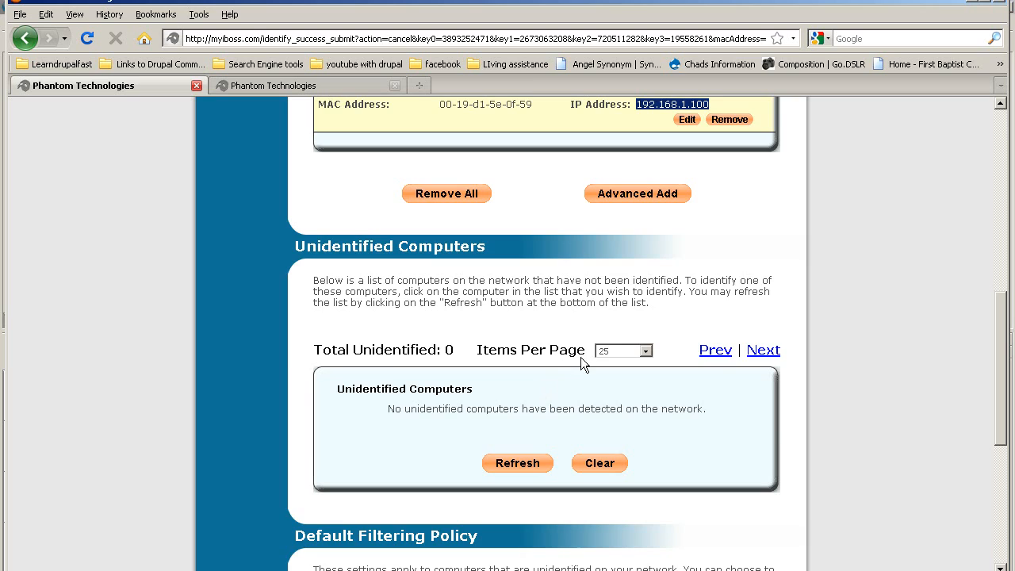
scroll(603, 360, "up", 2)
left_click(636, 196)
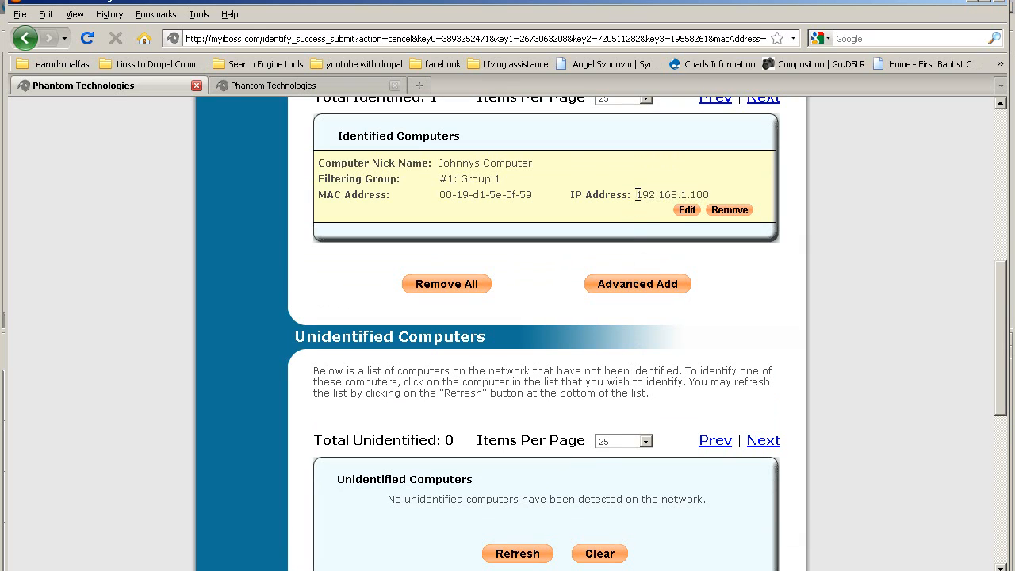
left_click_drag(635, 195, 763, 195)
scroll(618, 401, "down", 2)
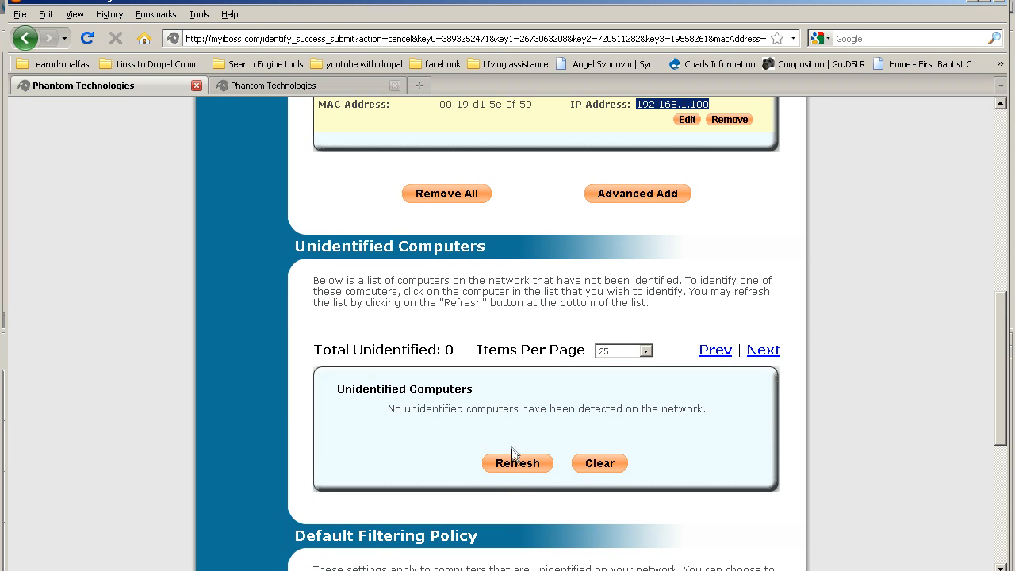
scroll(500, 476, "down", 3)
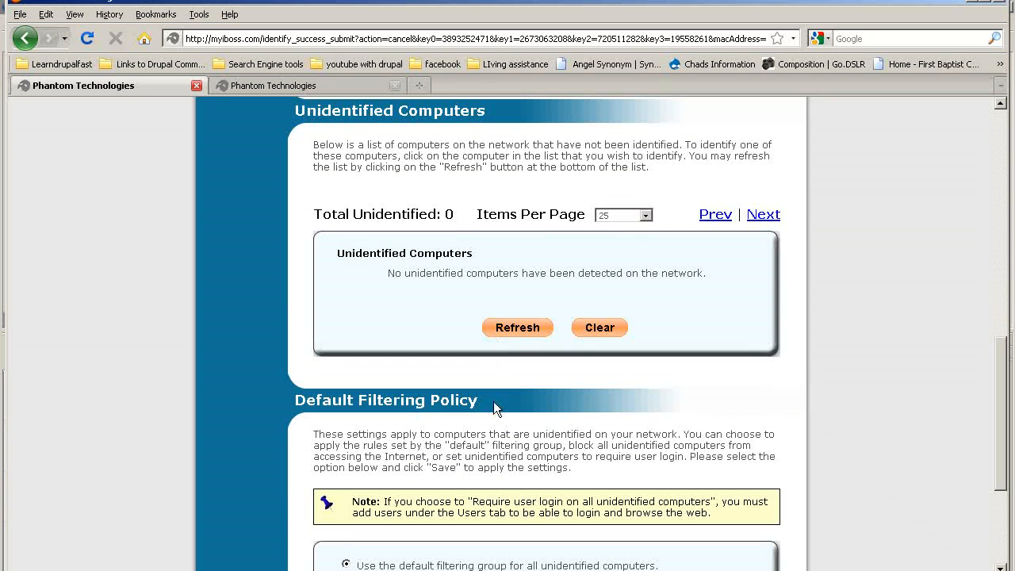
scroll(493, 401, "down", 5)
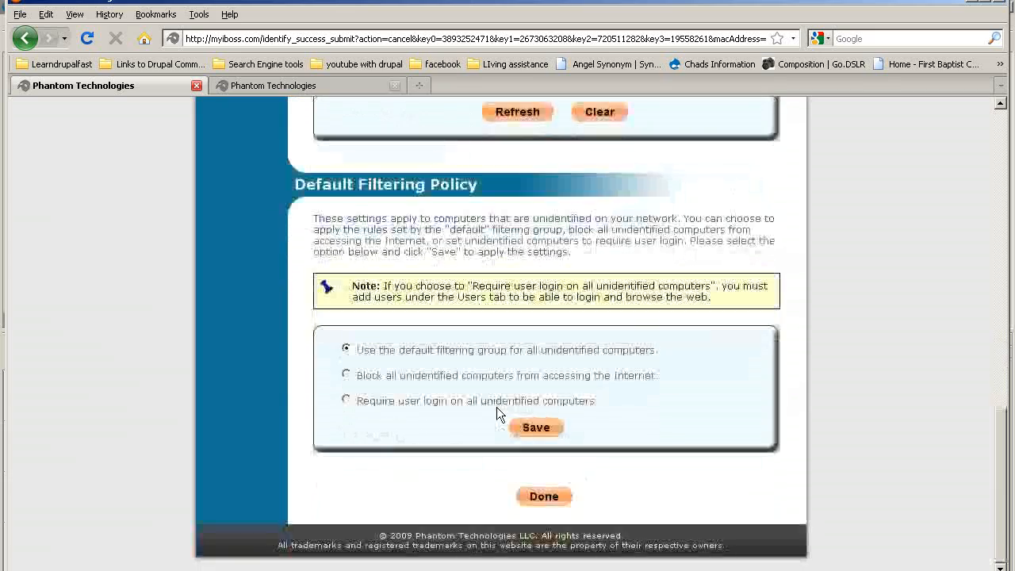
scroll(497, 407, "up", 4)
scroll(496, 407, "up", 5)
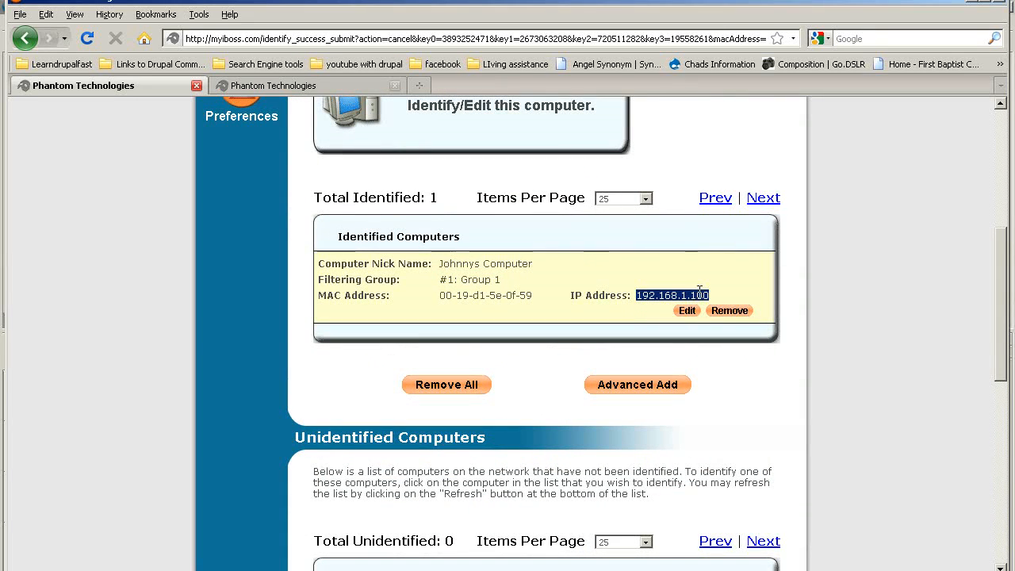
left_click_drag(692, 296, 666, 300)
left_click(667, 300)
scroll(629, 351, "up", 8)
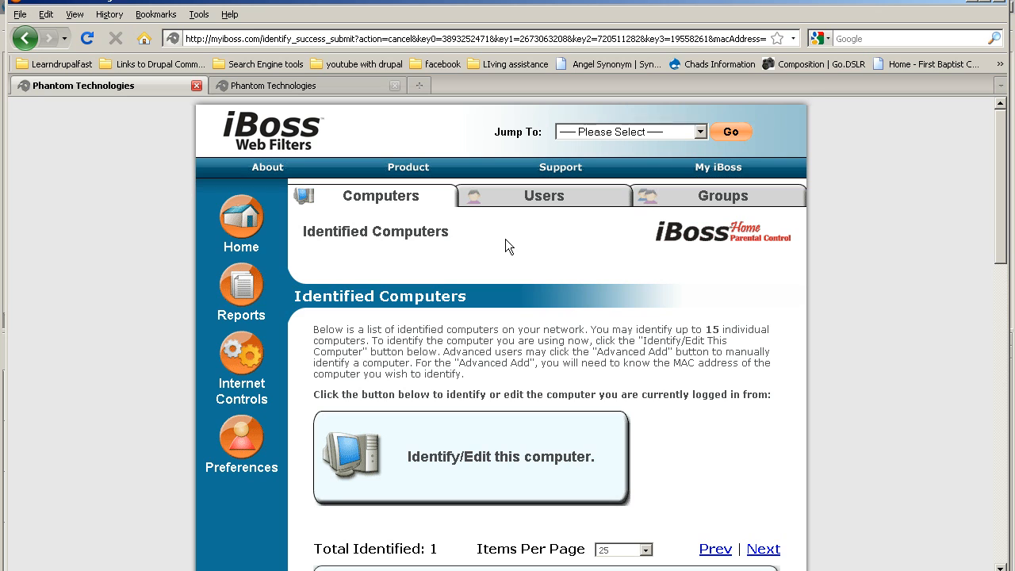
Step: Review the Users table with its single Group 3 user, then start adding a new user
left_click(547, 206)
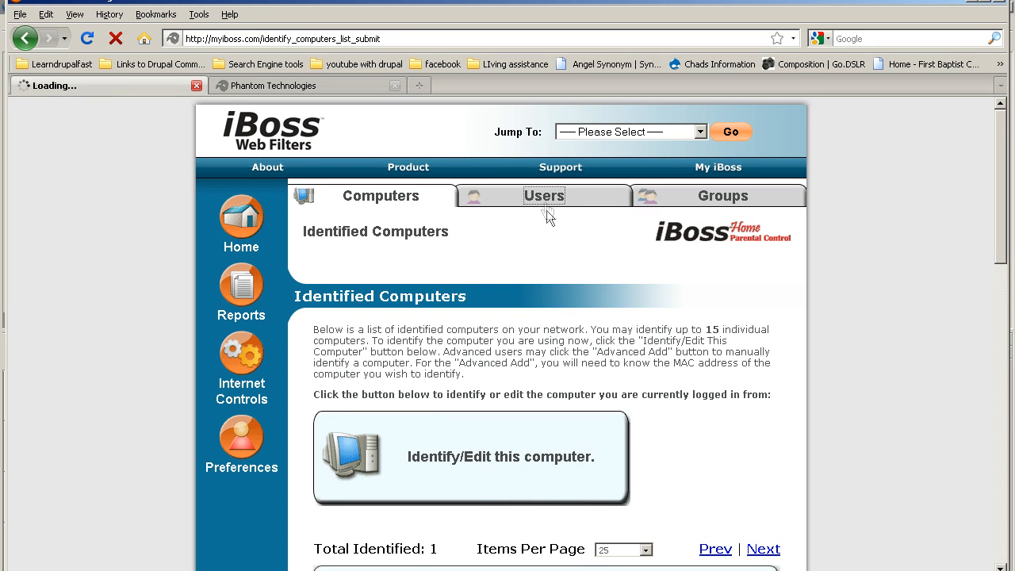
scroll(510, 285, "down", 3)
scroll(528, 326, "down", 2)
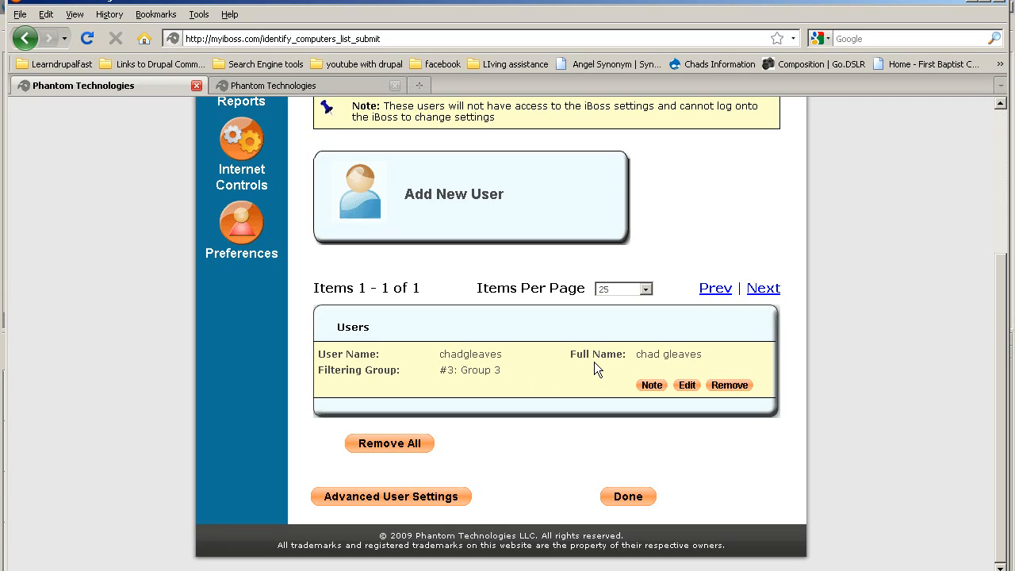
left_click_drag(652, 354, 602, 373)
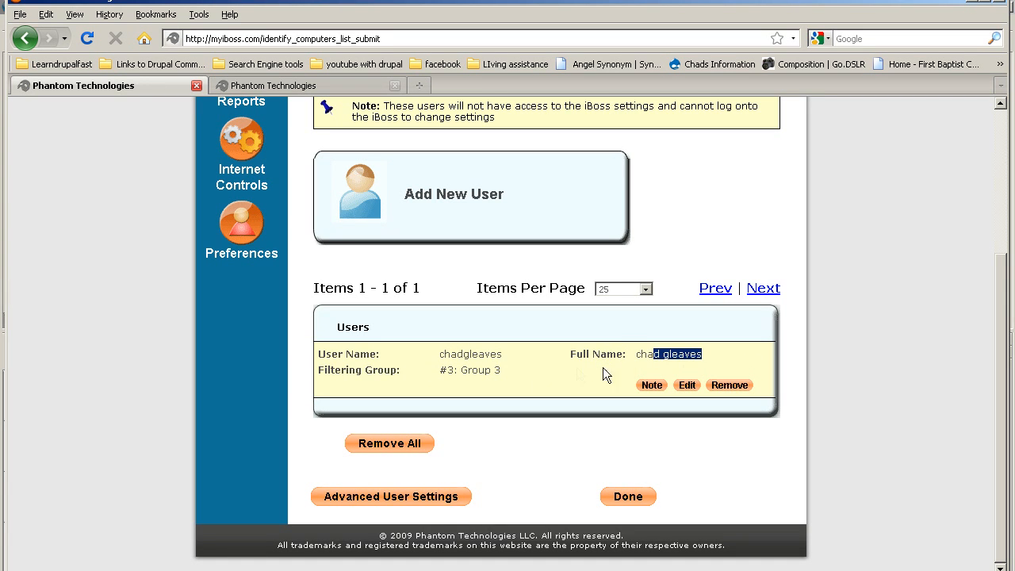
scroll(589, 389, "up", 2)
left_click(467, 291)
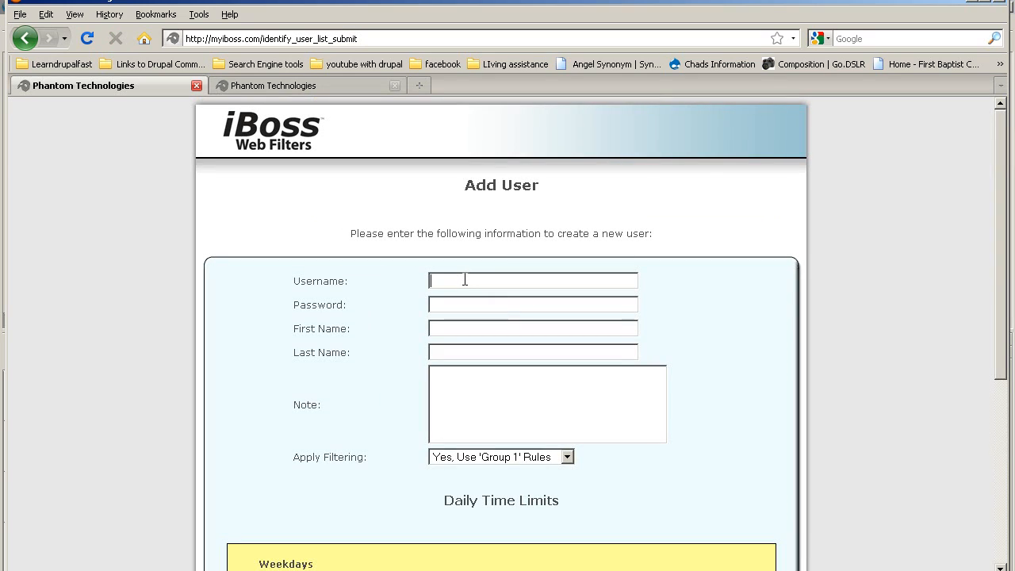
Step: Enter the new user's username and password in the Add User form
left_click(465, 279)
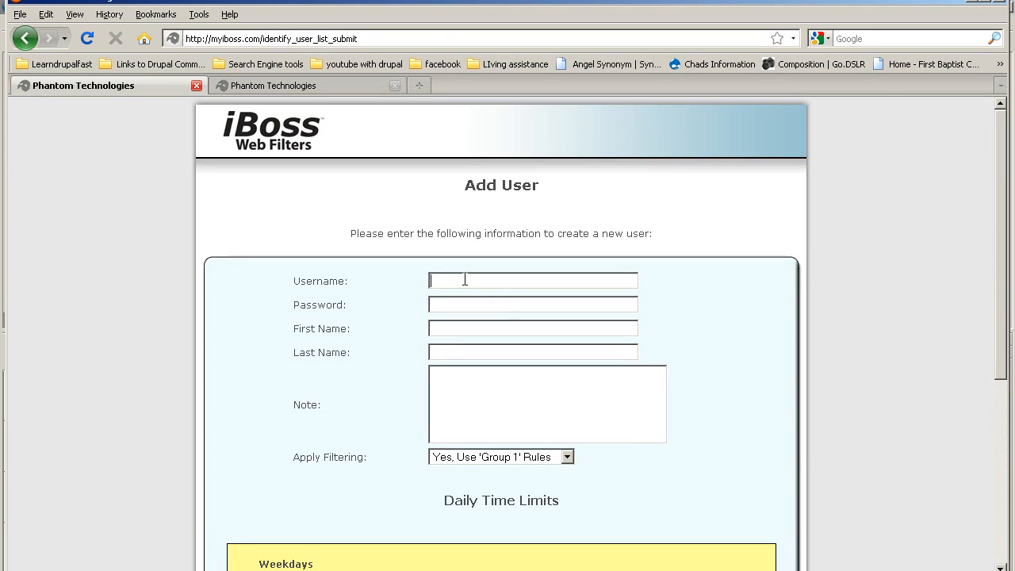
type("Johnnypassword")
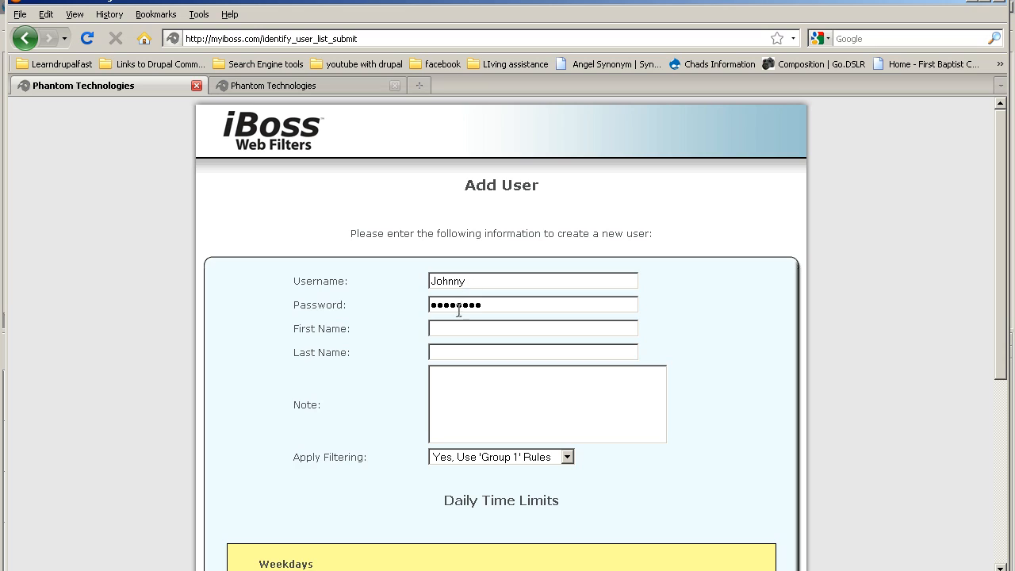
double_click(470, 282)
left_click(450, 306)
left_click_drag(486, 306, 372, 302)
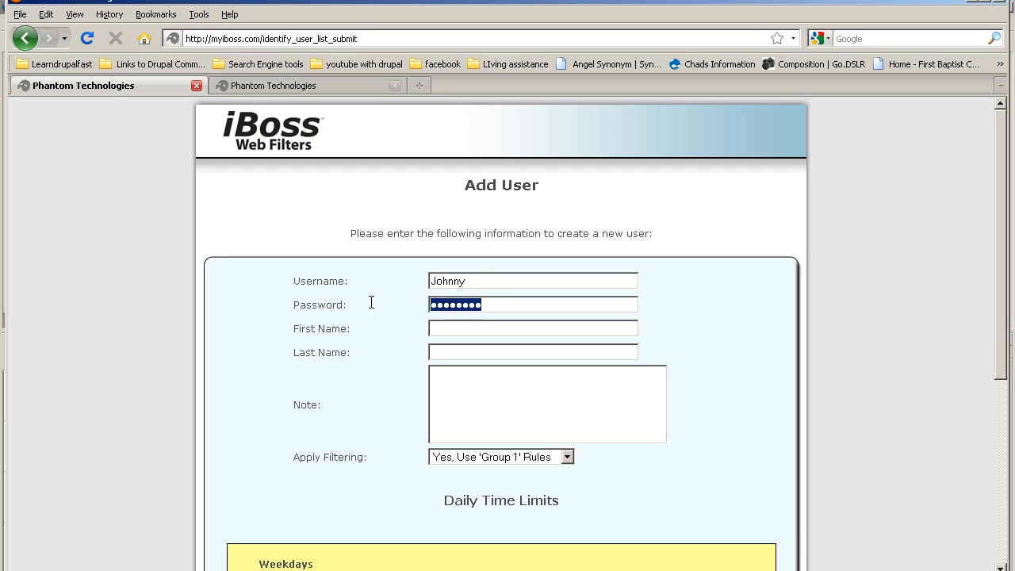
Step: Enter the new user's first and last name and keep Group 1 filtering rules
left_click(447, 329)
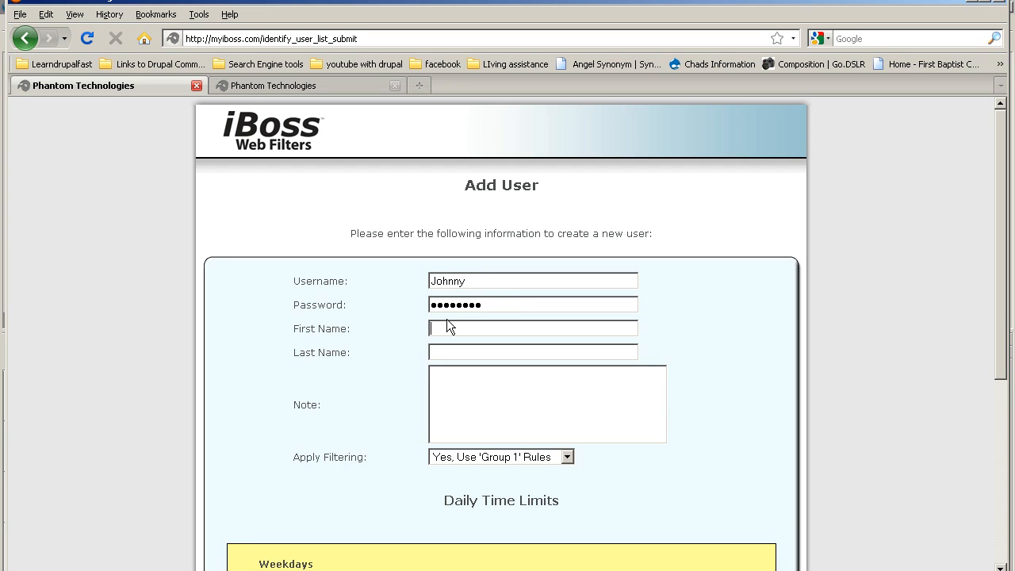
type("johnny")
key("Tab")
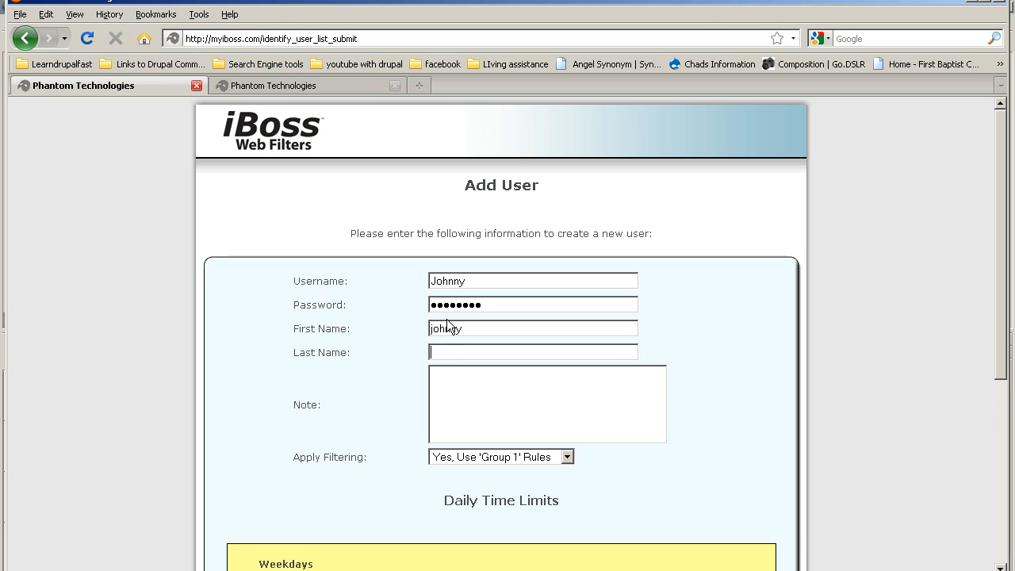
type("smith")
type("kja;dlfj;ajdf;ja;ljdfjad")
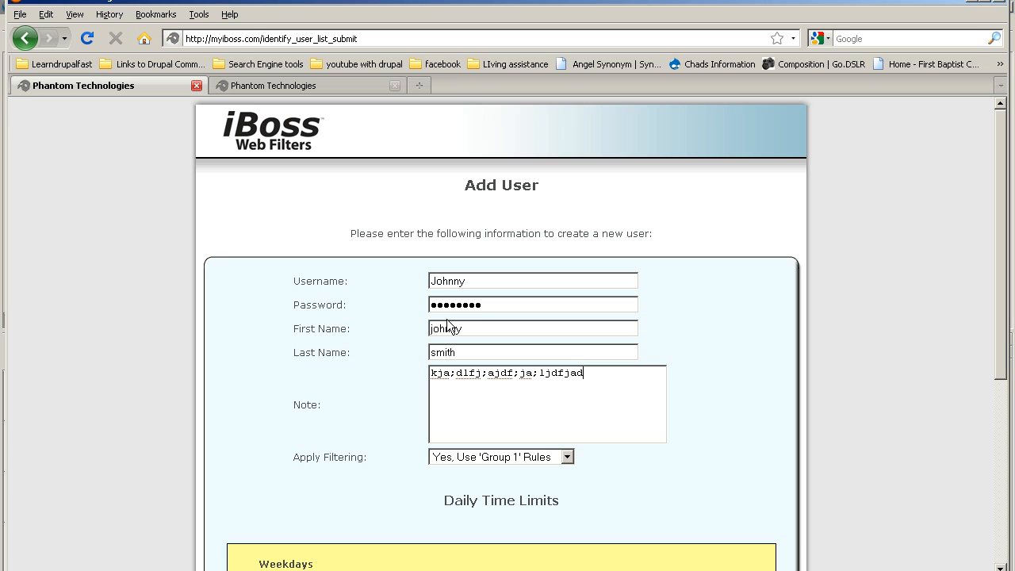
left_click(517, 456)
left_click(511, 457)
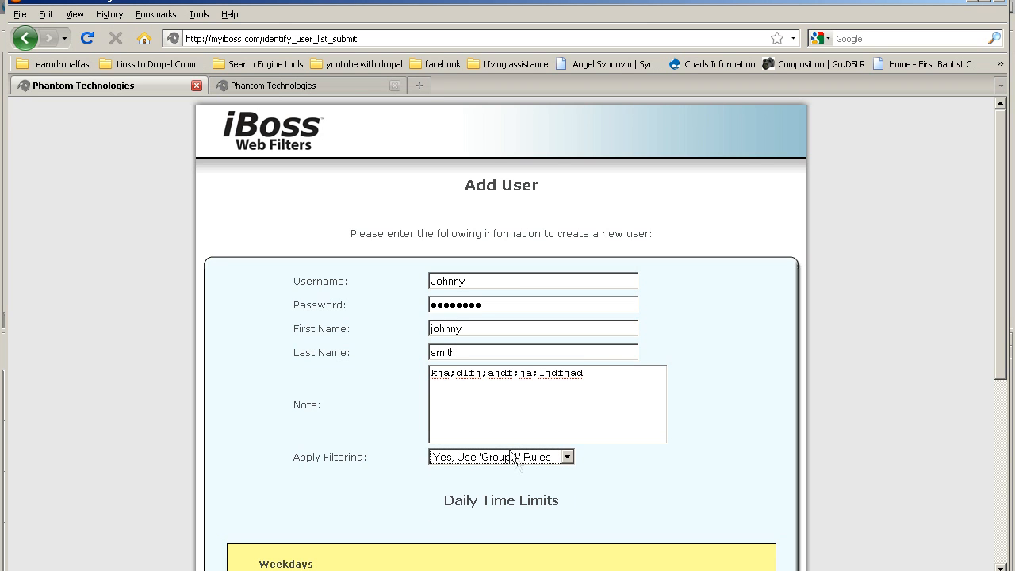
scroll(557, 439, "down", 3)
scroll(503, 447, "down", 1)
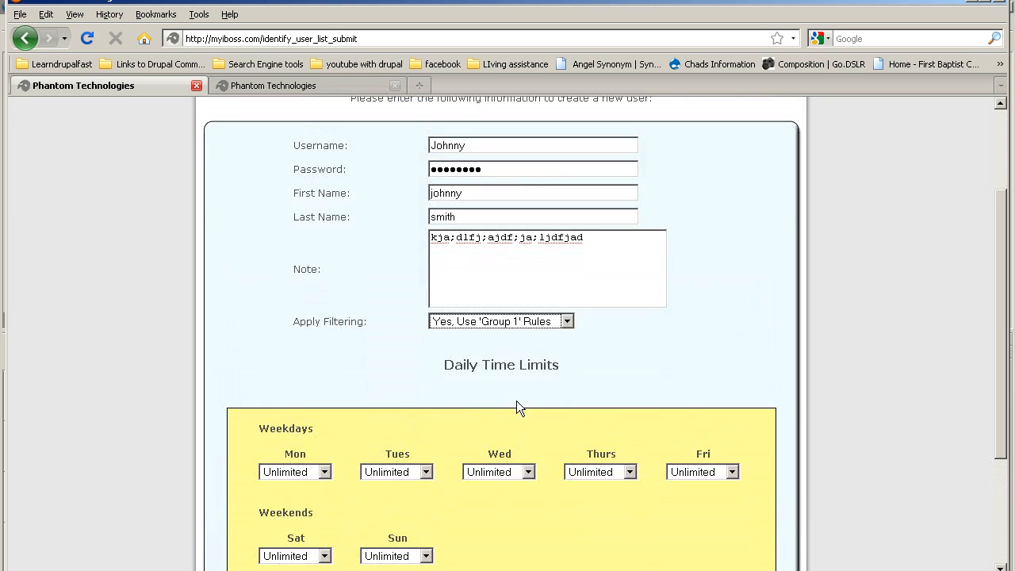
scroll(514, 402, "up", 2)
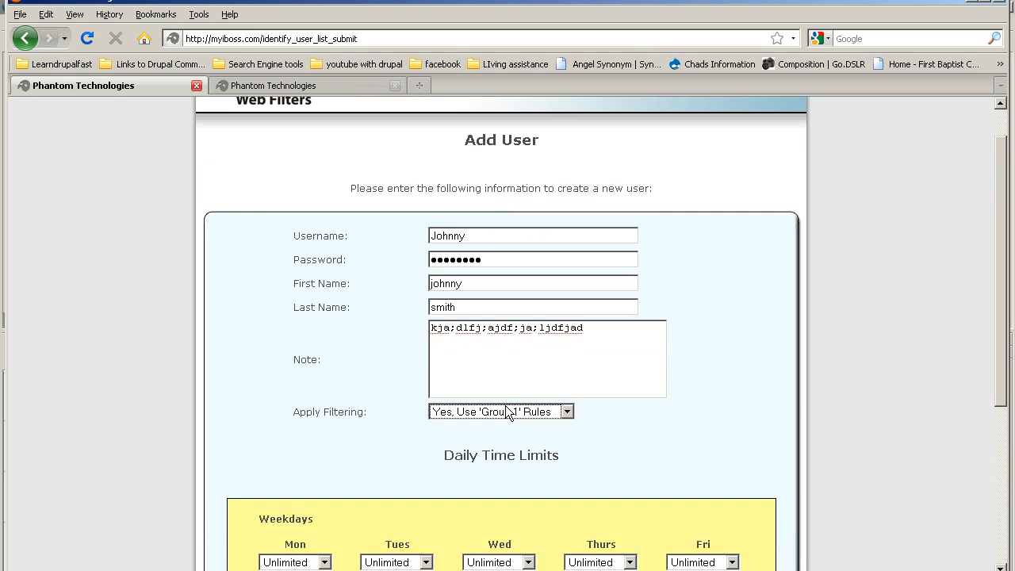
scroll(500, 343, "up", 1)
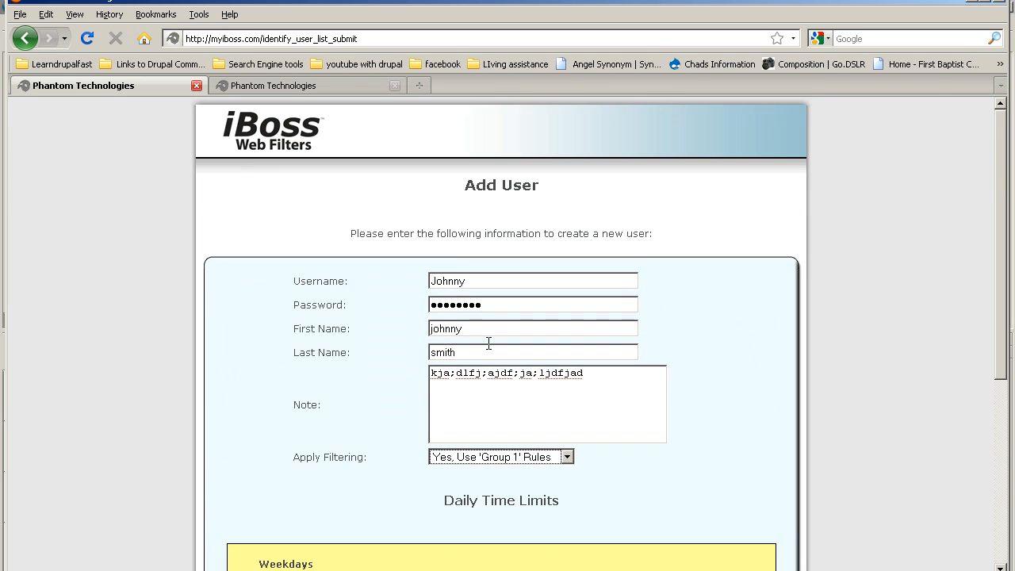